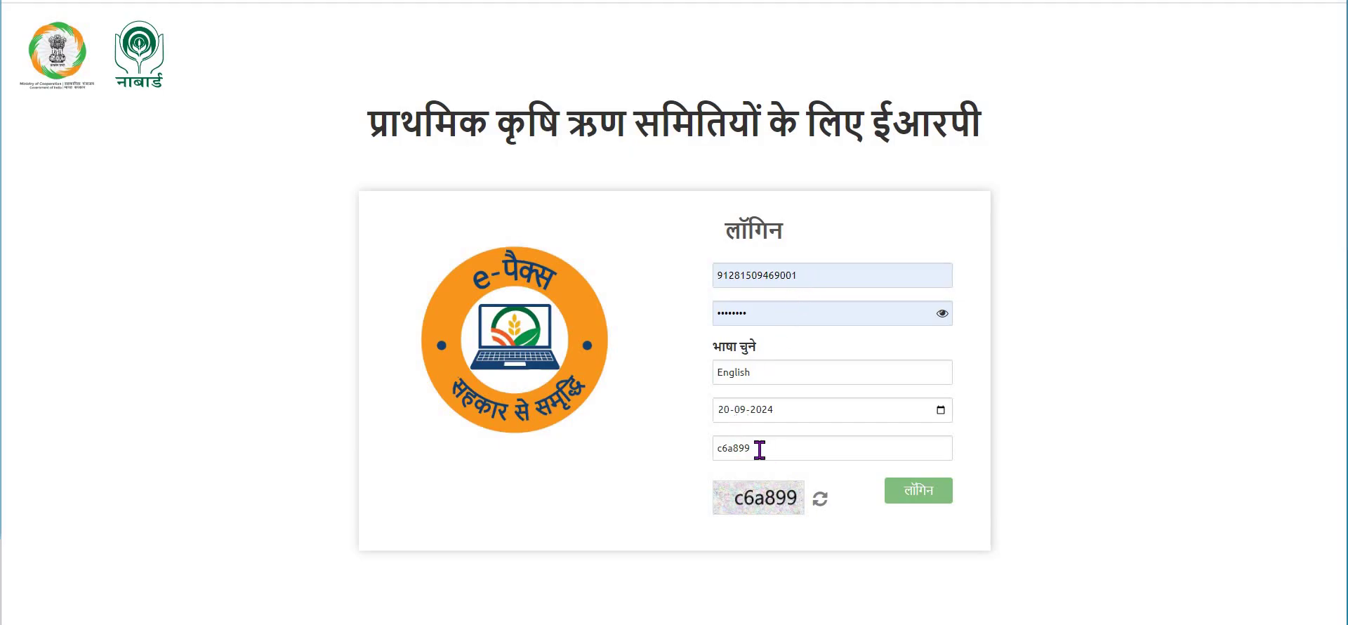
# - Log in and open the Category Master in the Asset Management configuration
pyautogui.click(923, 496)
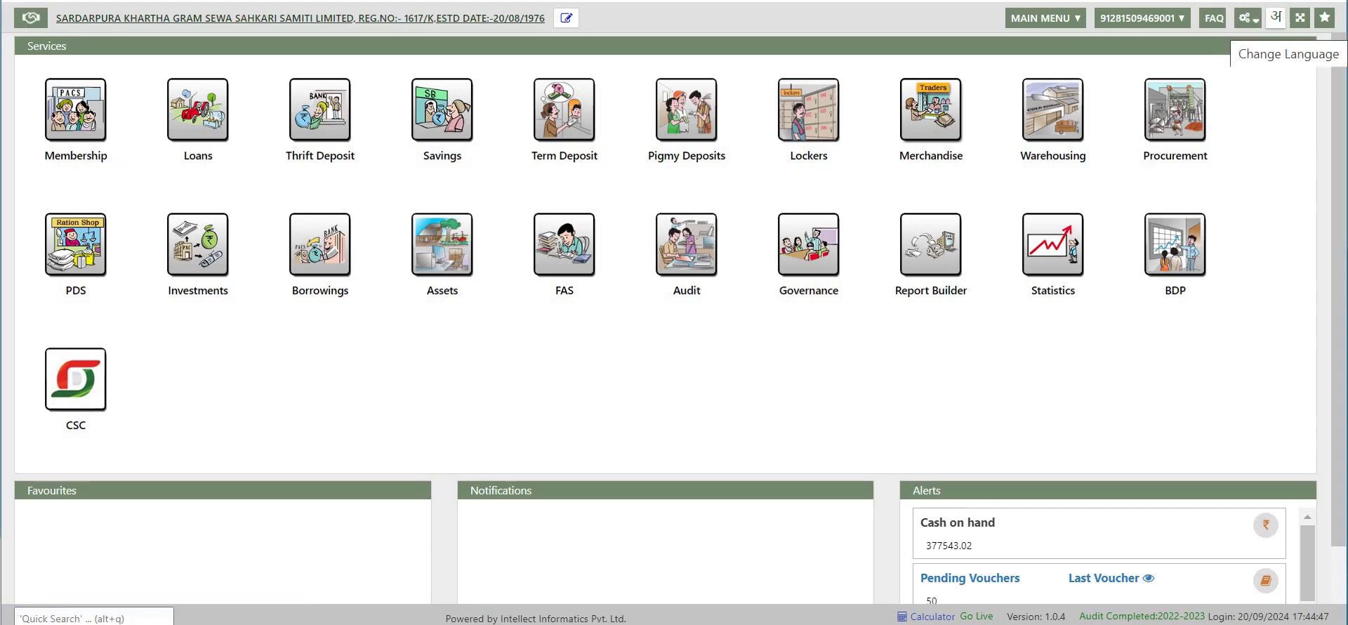
pyautogui.click(1247, 21)
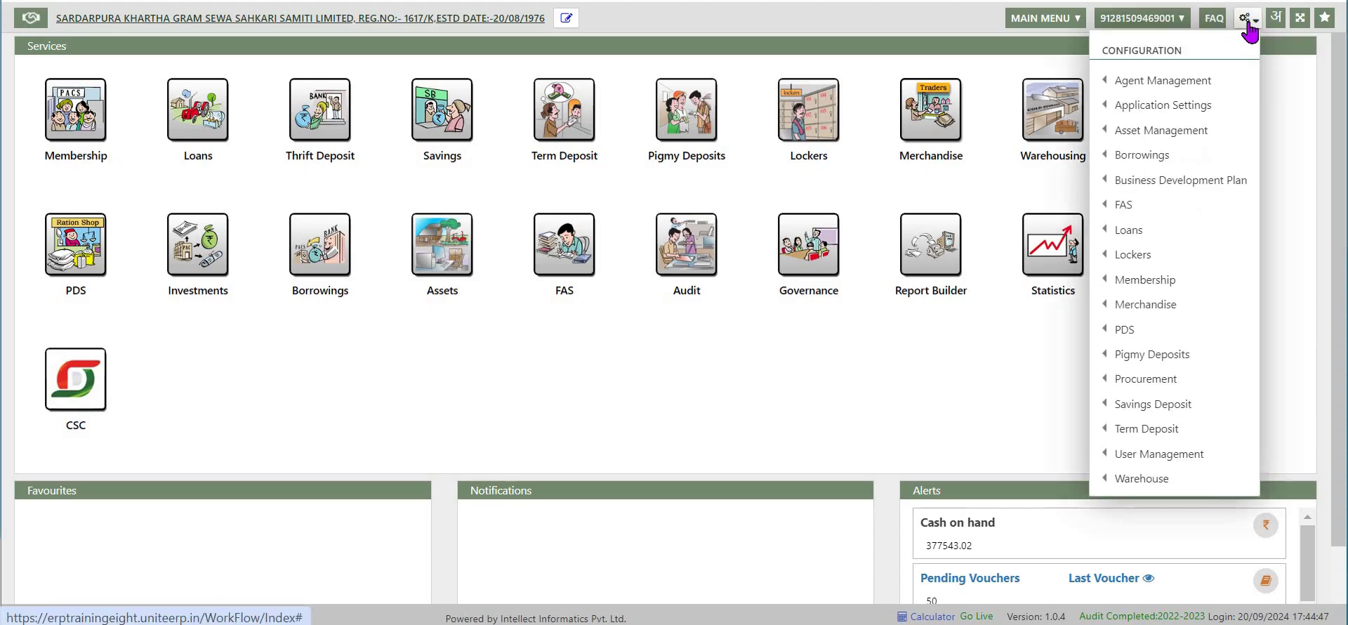
pyautogui.moveTo(1149, 137)
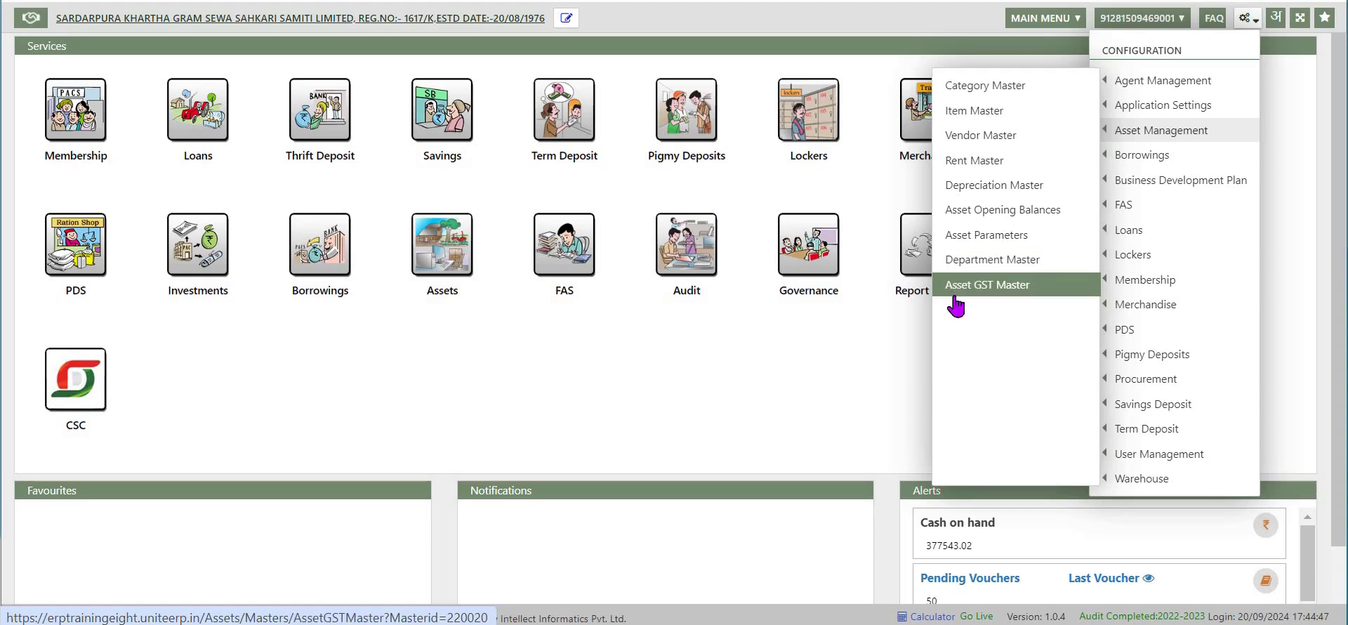
pyautogui.moveTo(1145, 158)
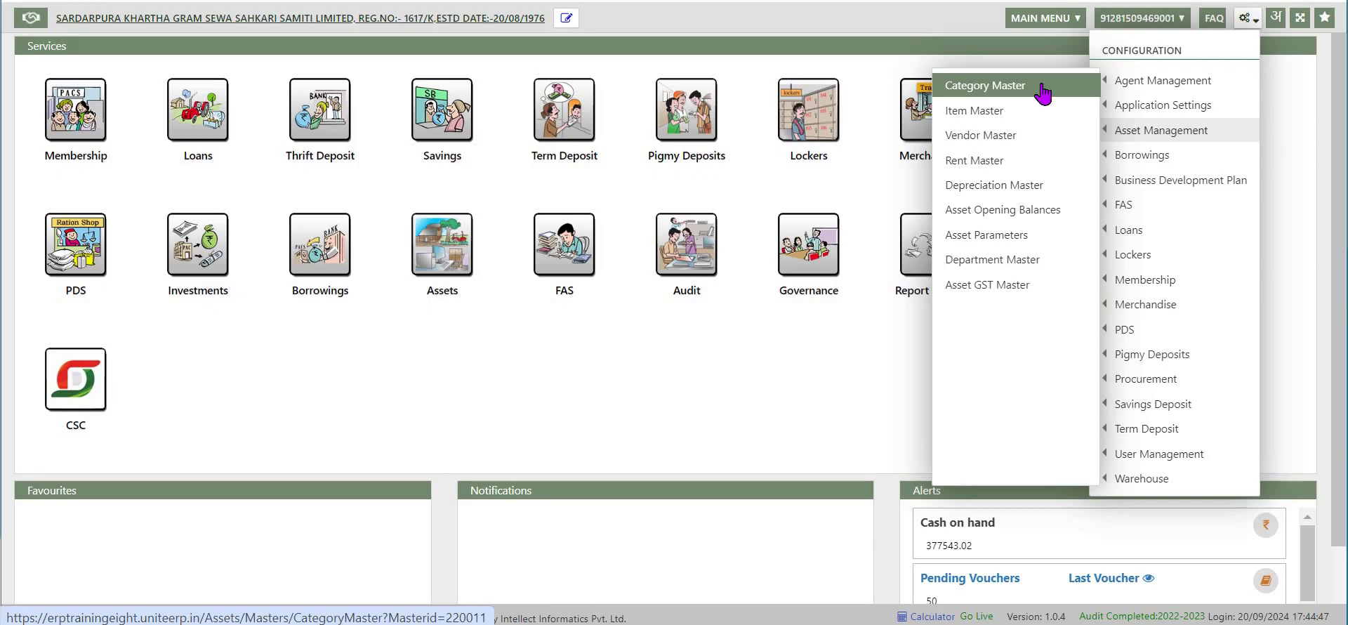
pyautogui.click(1042, 92)
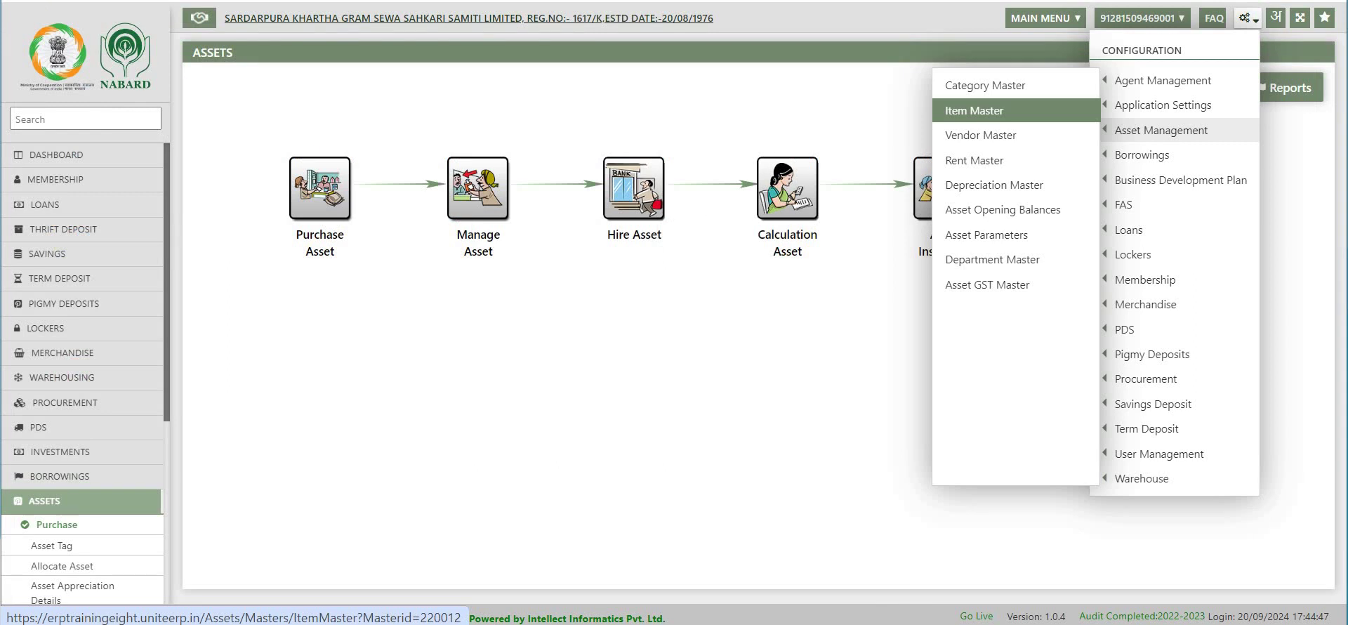
# - In the Item Master, try to save a Furniture and Fixtures item named Chair with depreciation applicable, rentable and insurance required enabled
pyautogui.click(990, 113)
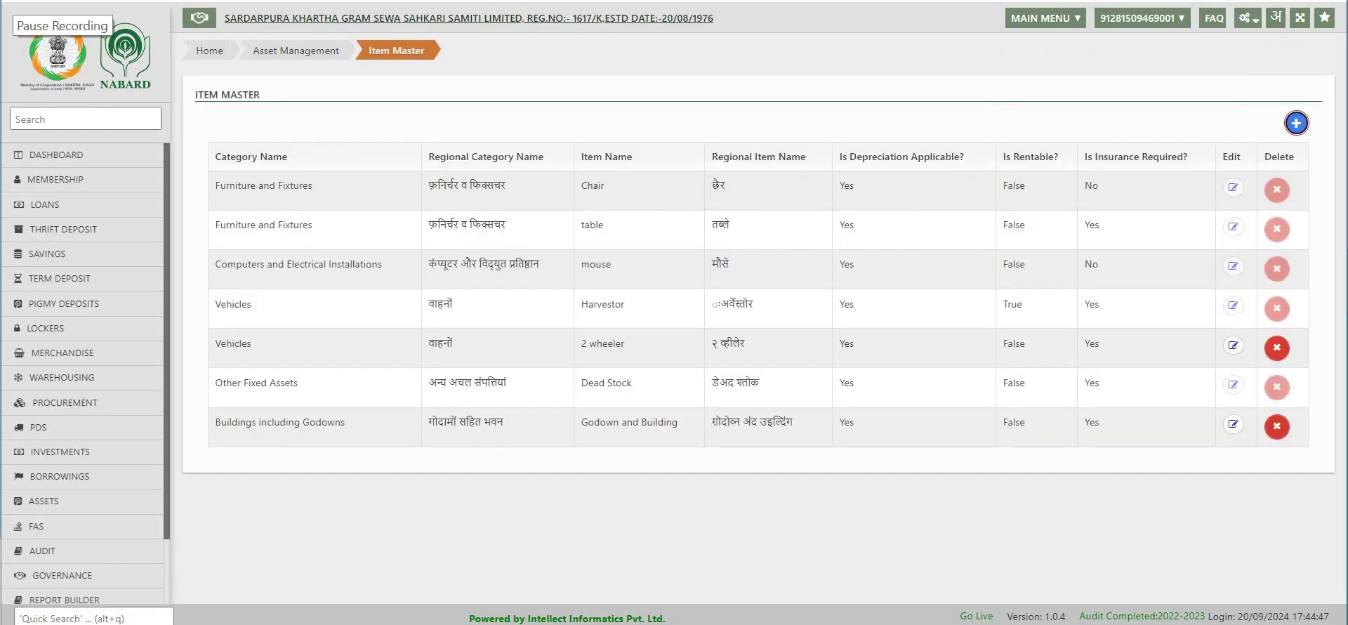
pyautogui.click(1297, 124)
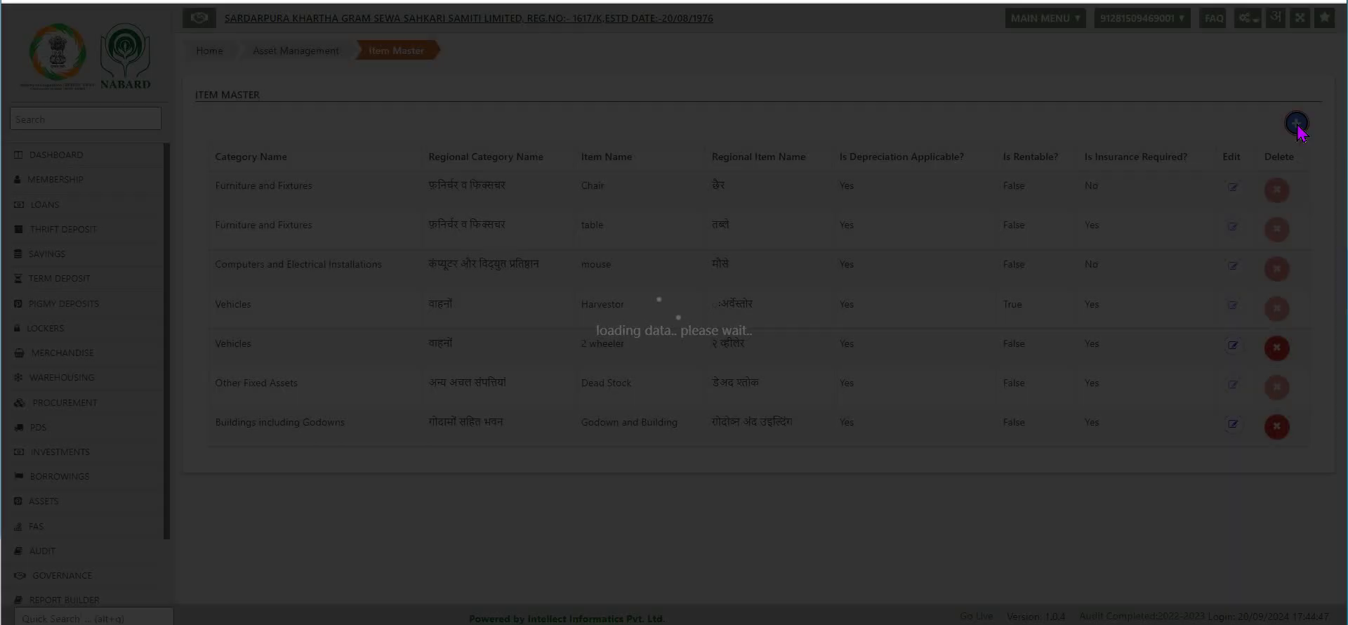
pyautogui.click(566, 122)
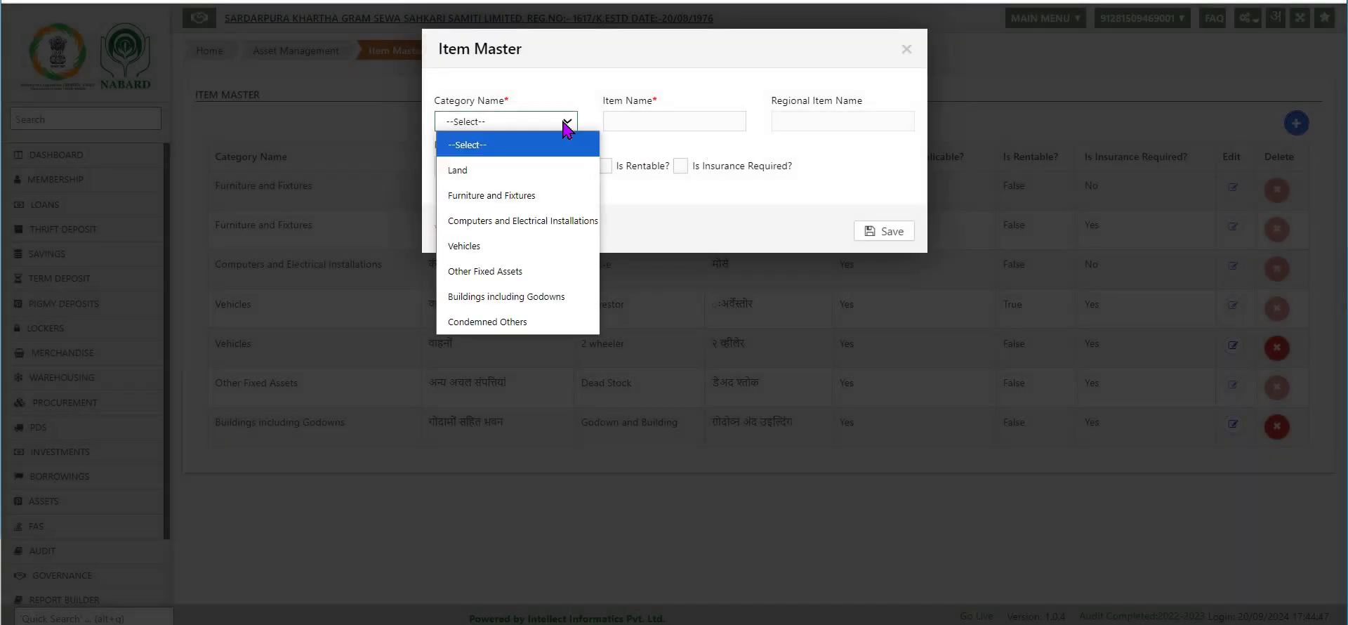
pyautogui.click(491, 196)
pyautogui.click(681, 121)
pyautogui.click(675, 237)
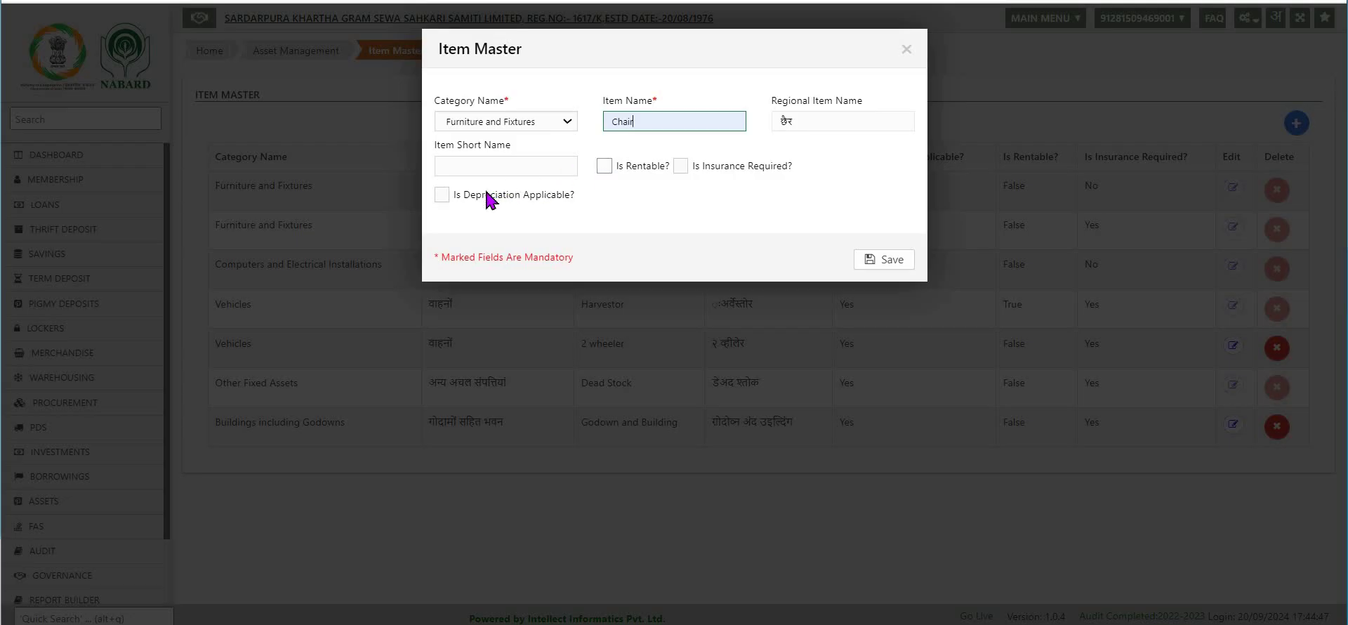
pyautogui.click(442, 197)
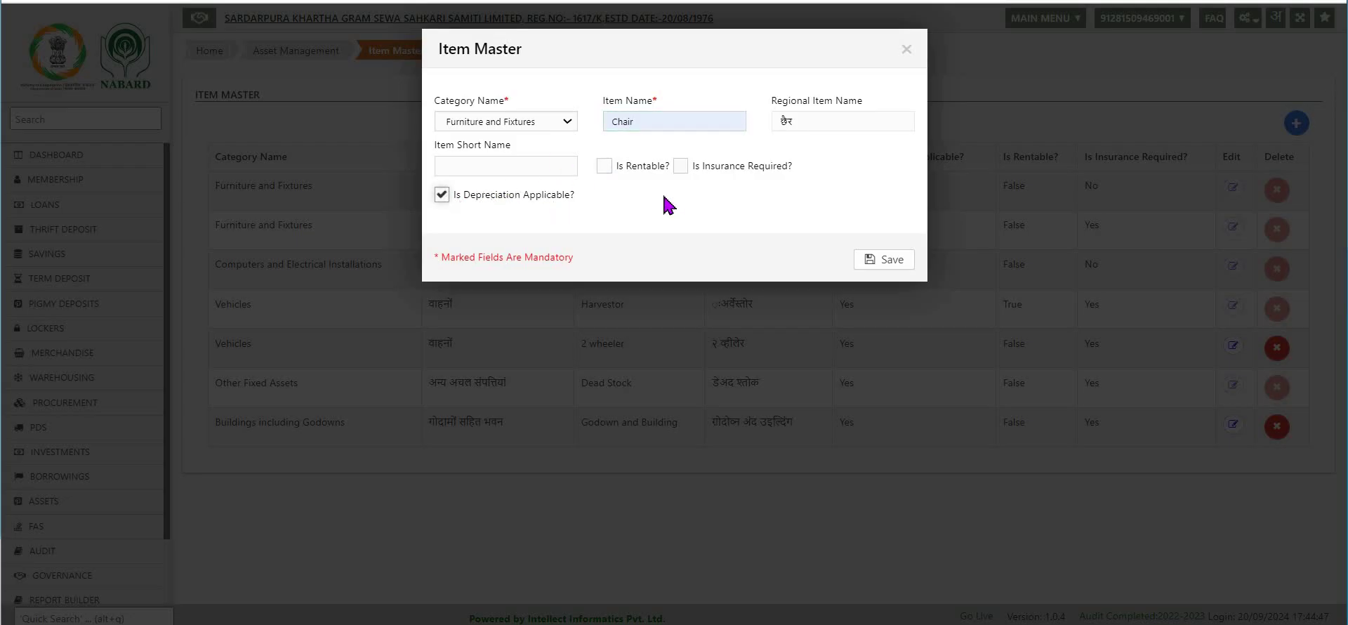
pyautogui.click(604, 165)
pyautogui.click(680, 167)
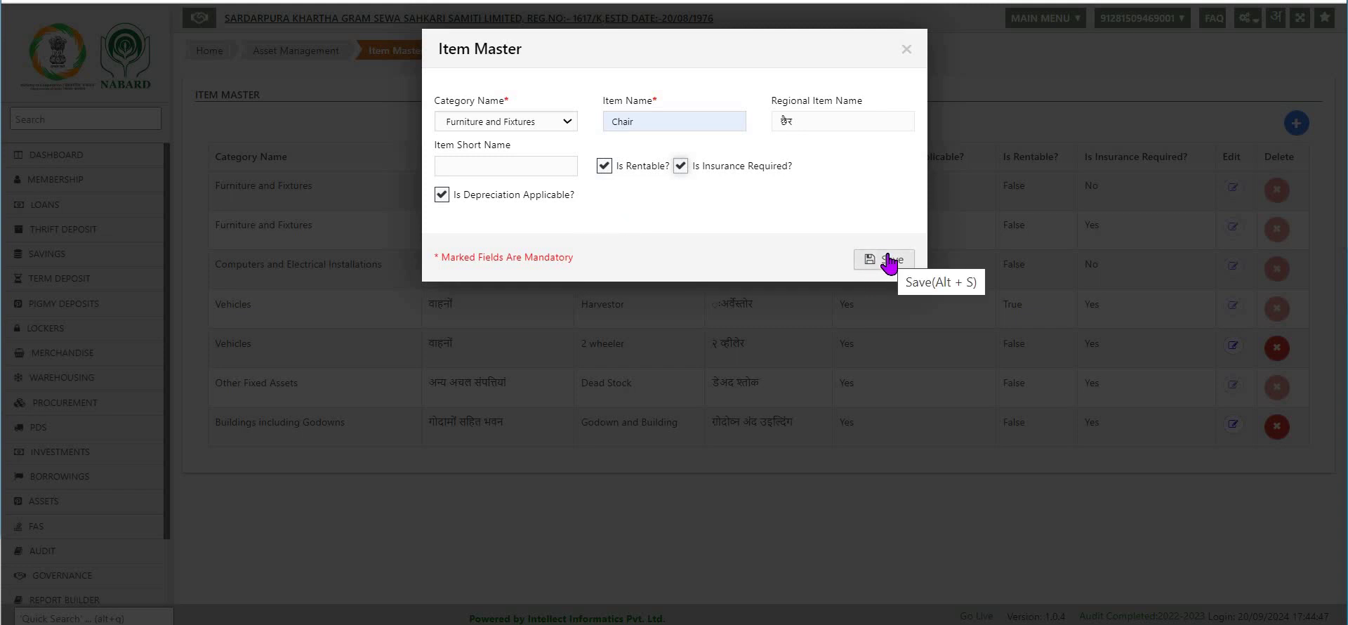
pyautogui.click(888, 261)
# - Open the asset Vendor Master and bring up a blank form for a new vendor
pyautogui.click(1247, 18)
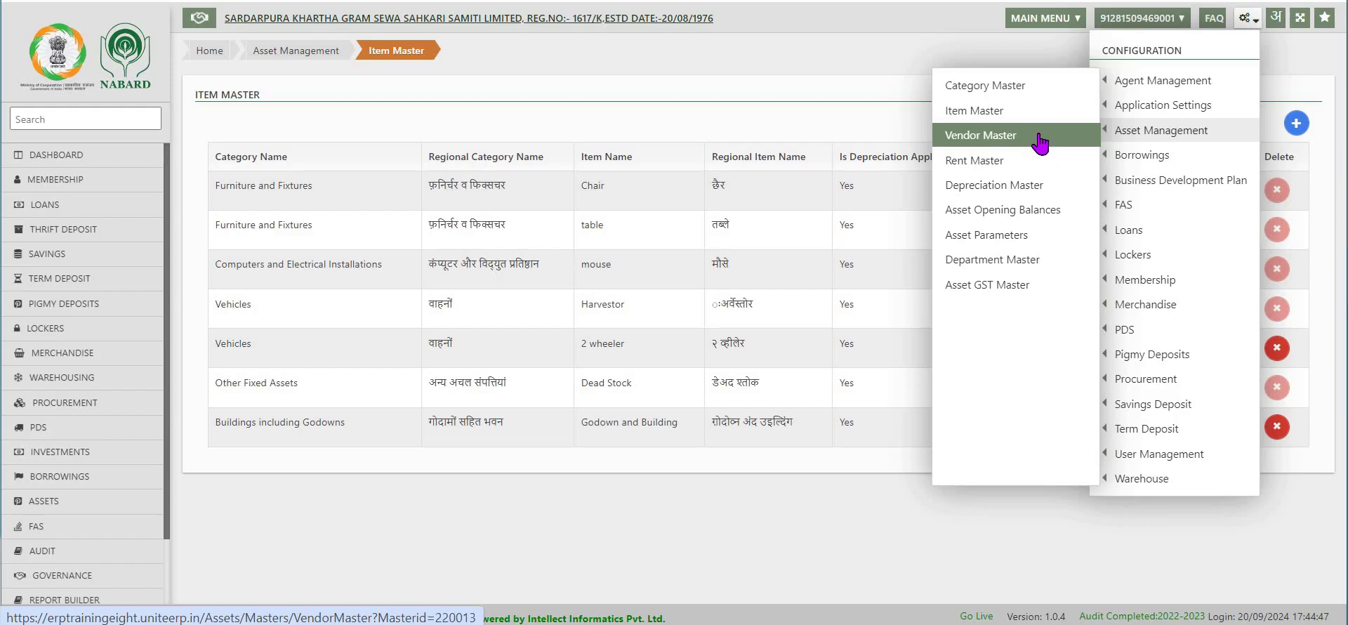
pyautogui.click(1042, 144)
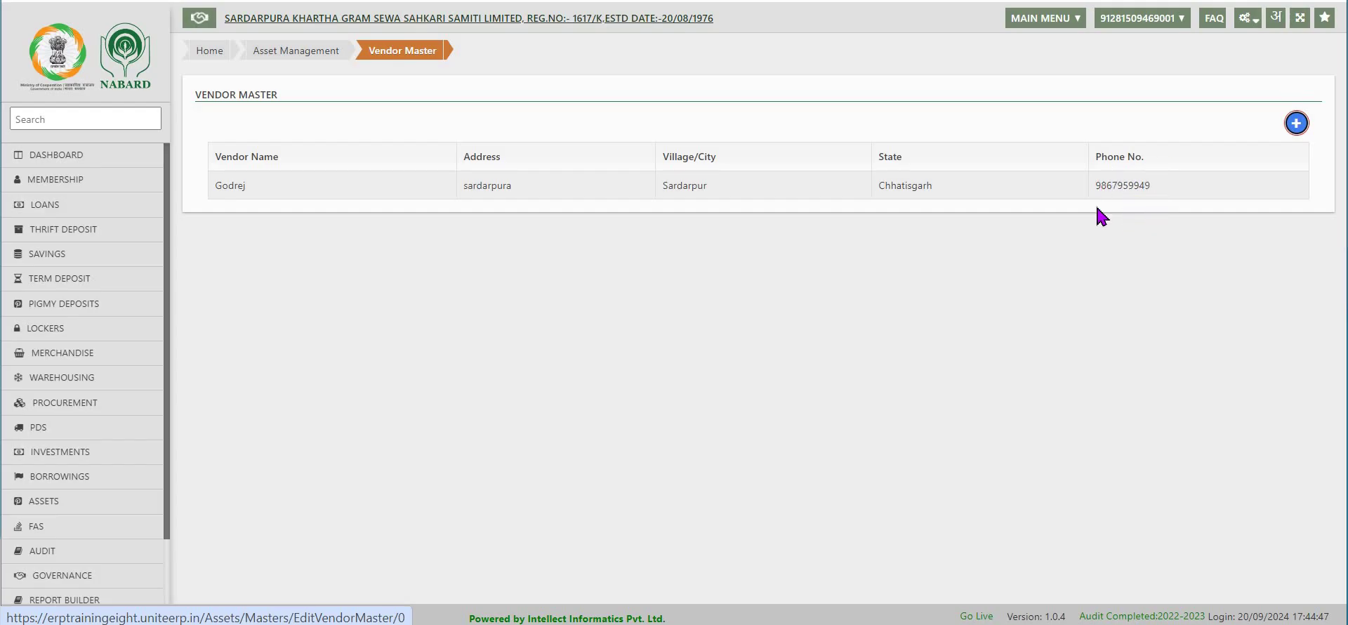
pyautogui.click(1296, 123)
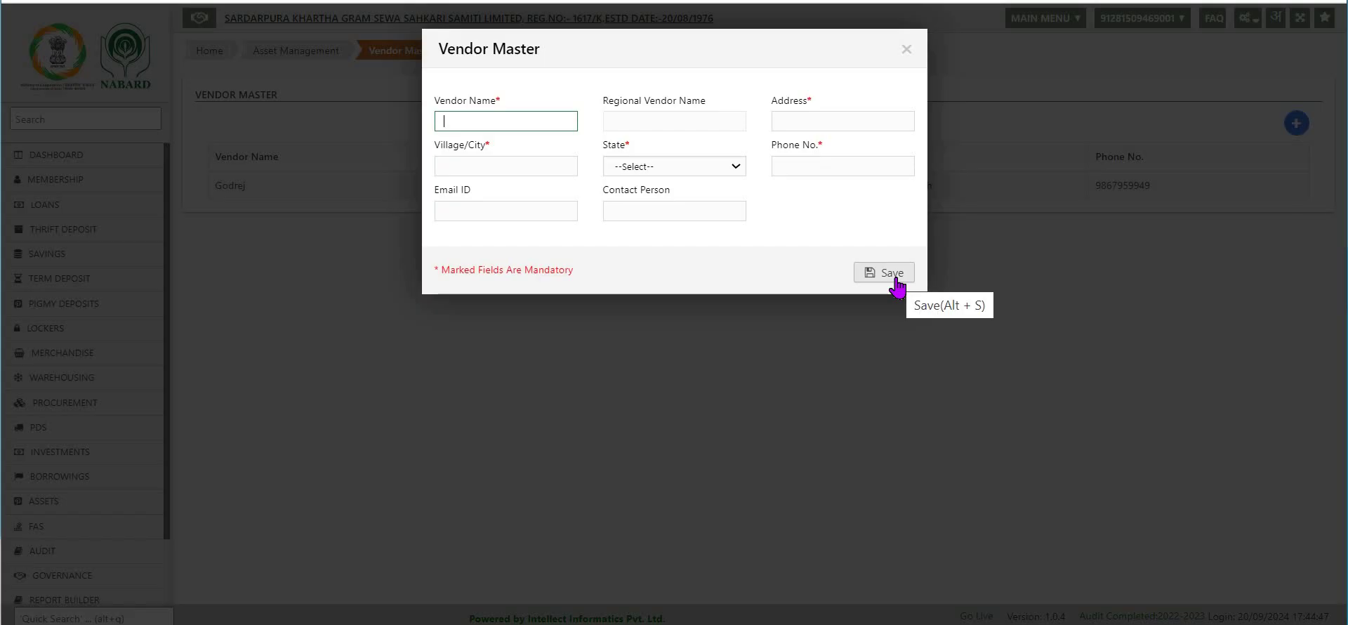
# - Close the vendor form, open a new entry in the Rent Master and choose Daily as the frequency type
pyautogui.click(1250, 21)
pyautogui.click(1250, 21)
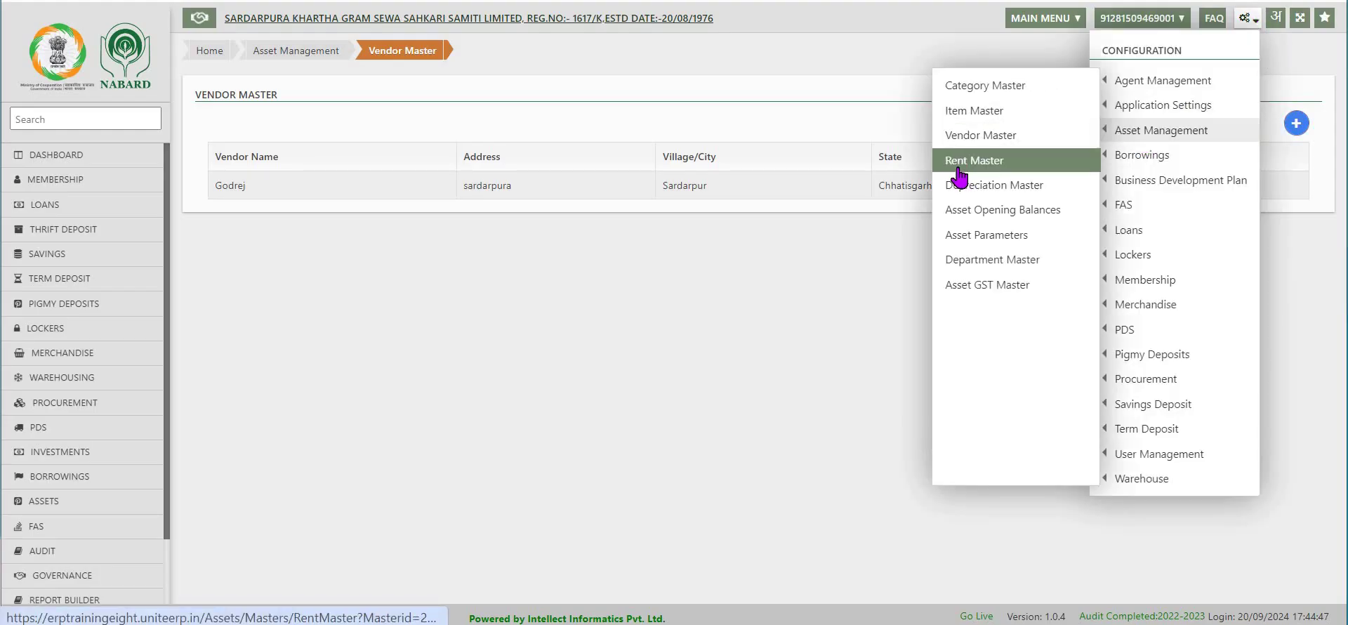
pyautogui.click(958, 168)
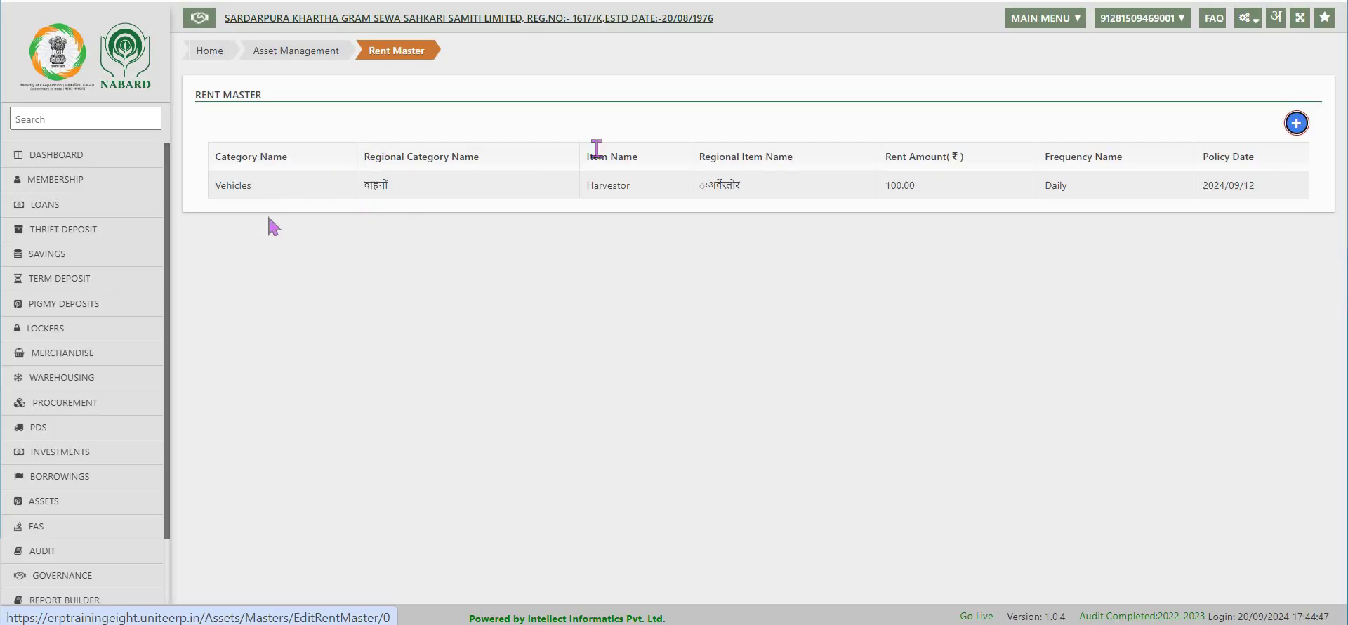
pyautogui.click(1296, 124)
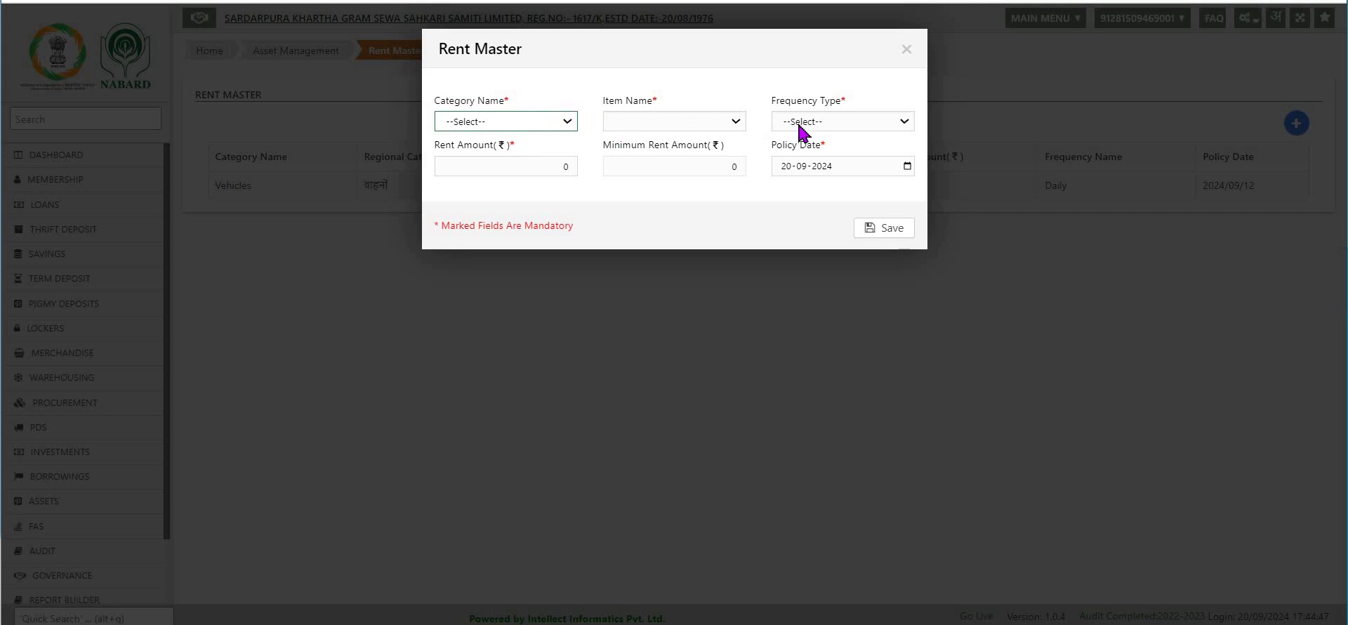
pyautogui.click(901, 121)
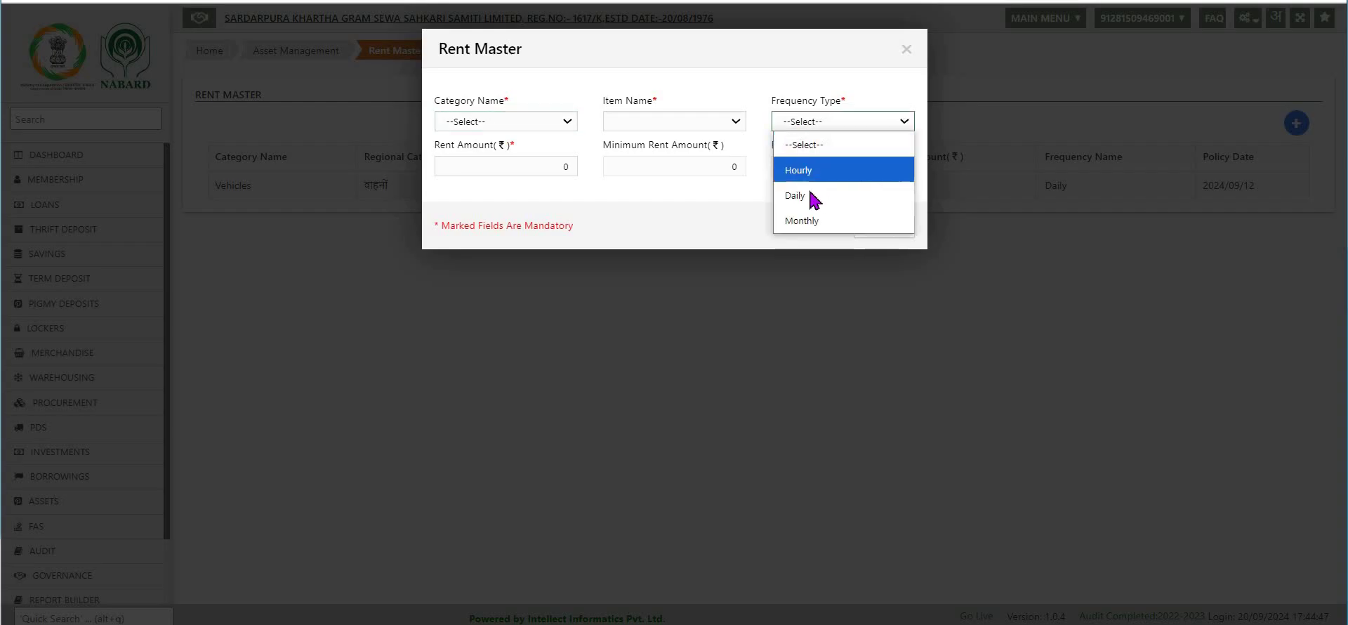
pyautogui.click(789, 203)
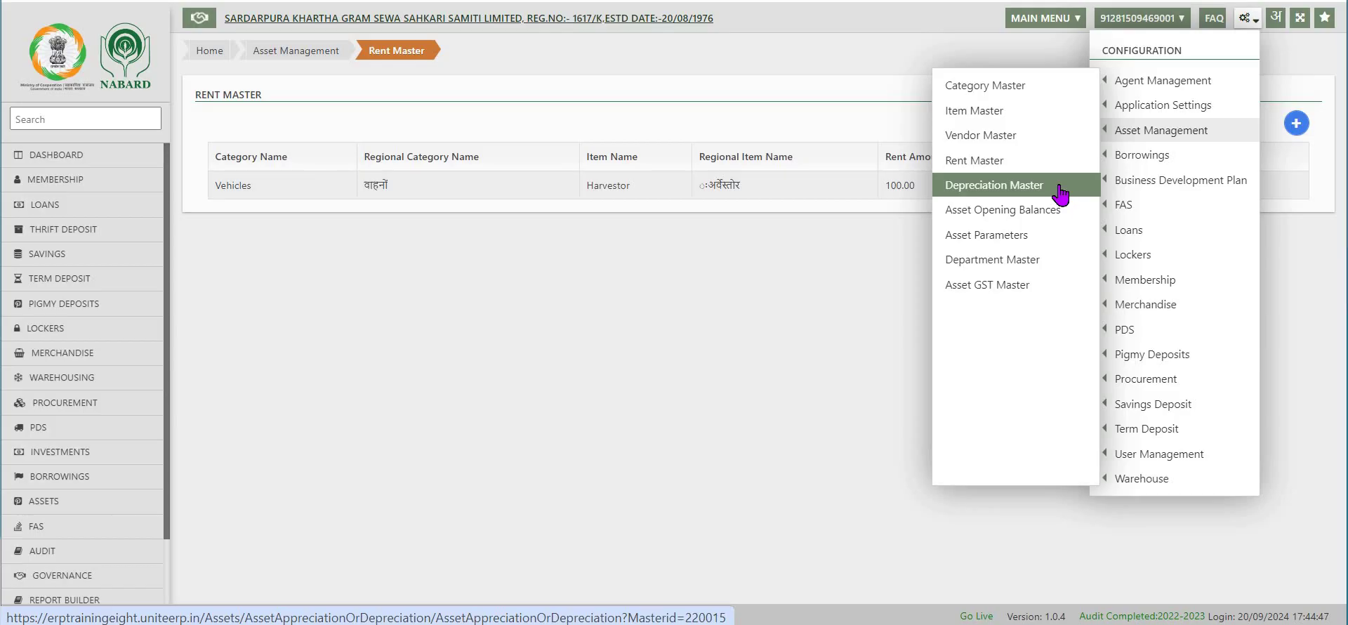
# - Review the Depreciation Master's category percentages and open the Asset Parameters page
pyautogui.click(1059, 187)
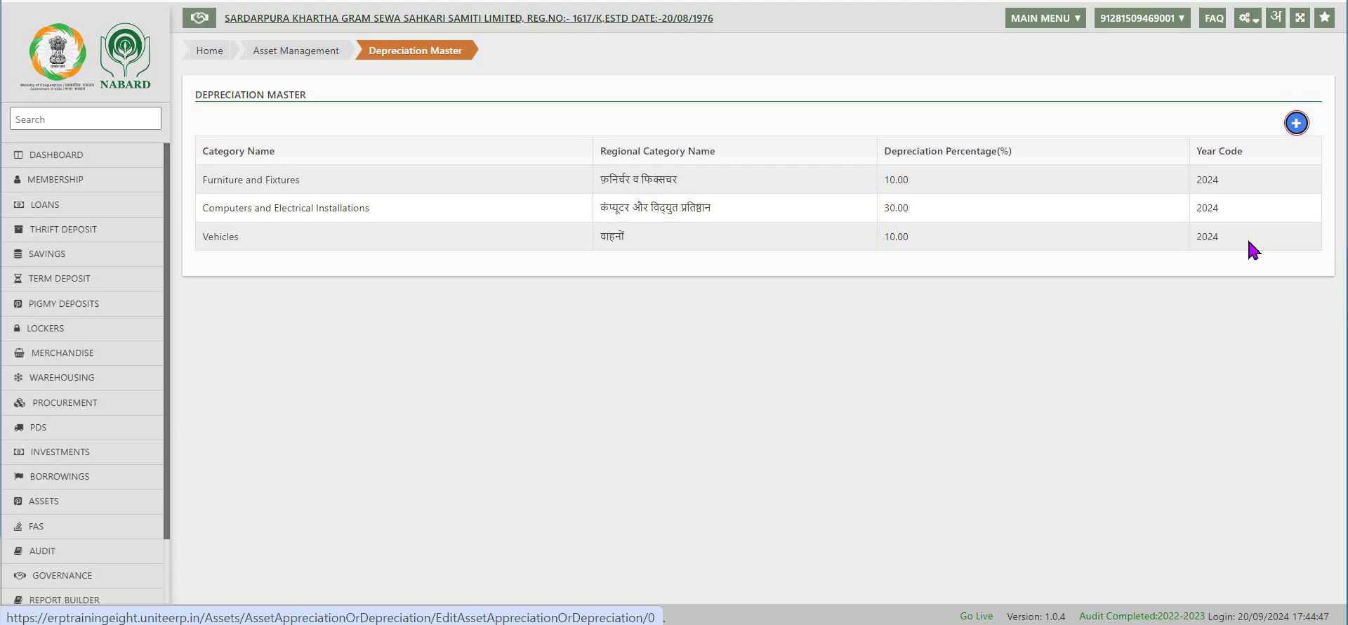
pyautogui.click(1248, 18)
pyautogui.moveTo(1163, 105)
pyautogui.moveTo(1162, 130)
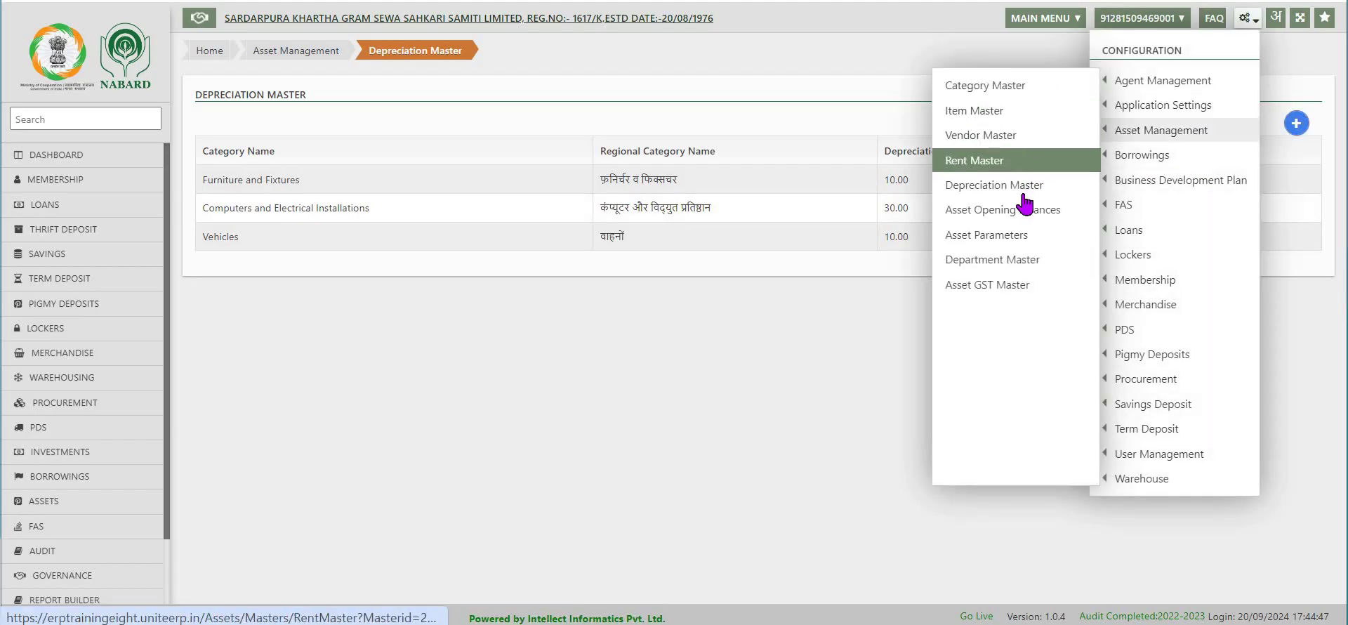
pyautogui.click(995, 239)
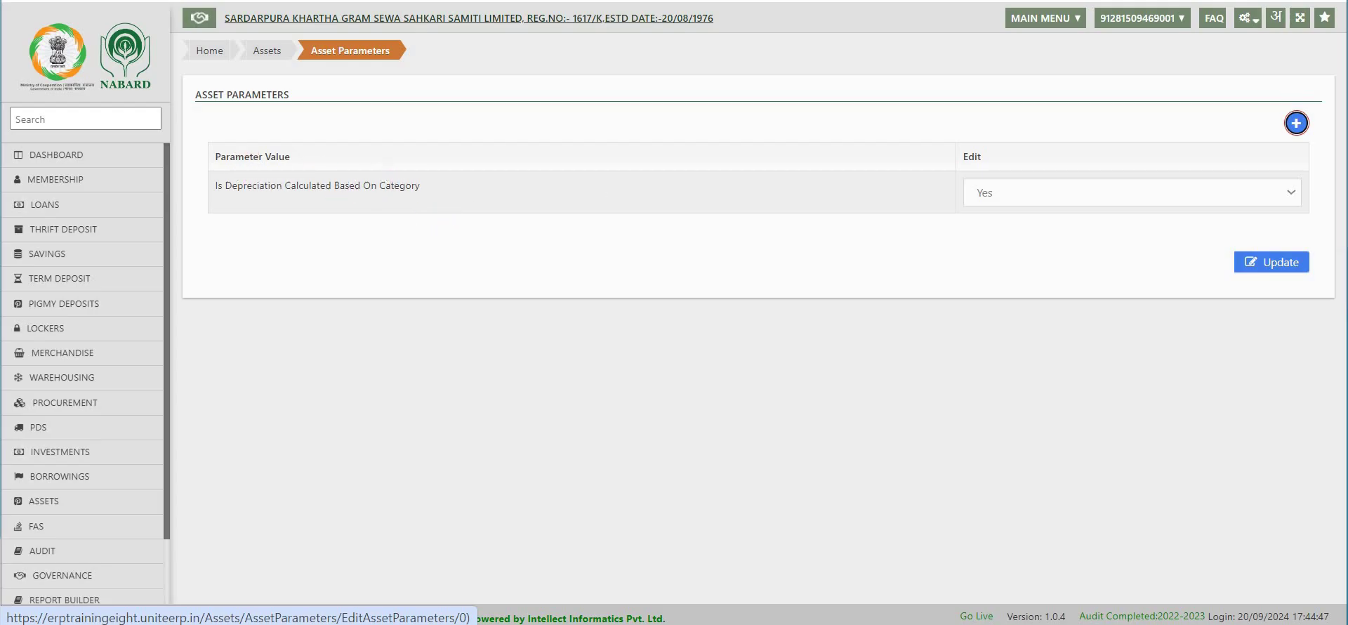
# - Set Is Depreciation Calculated Based On Category to Yes and update the asset parameters
pyautogui.click(1293, 192)
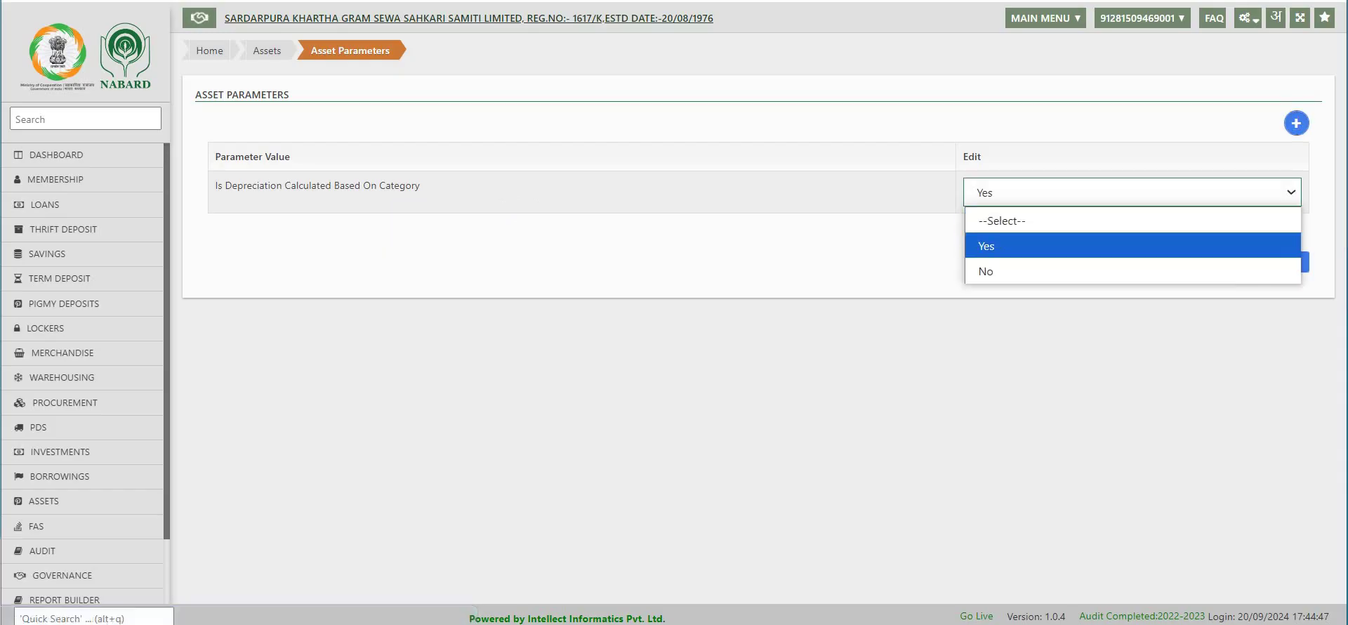
pyautogui.click(987, 247)
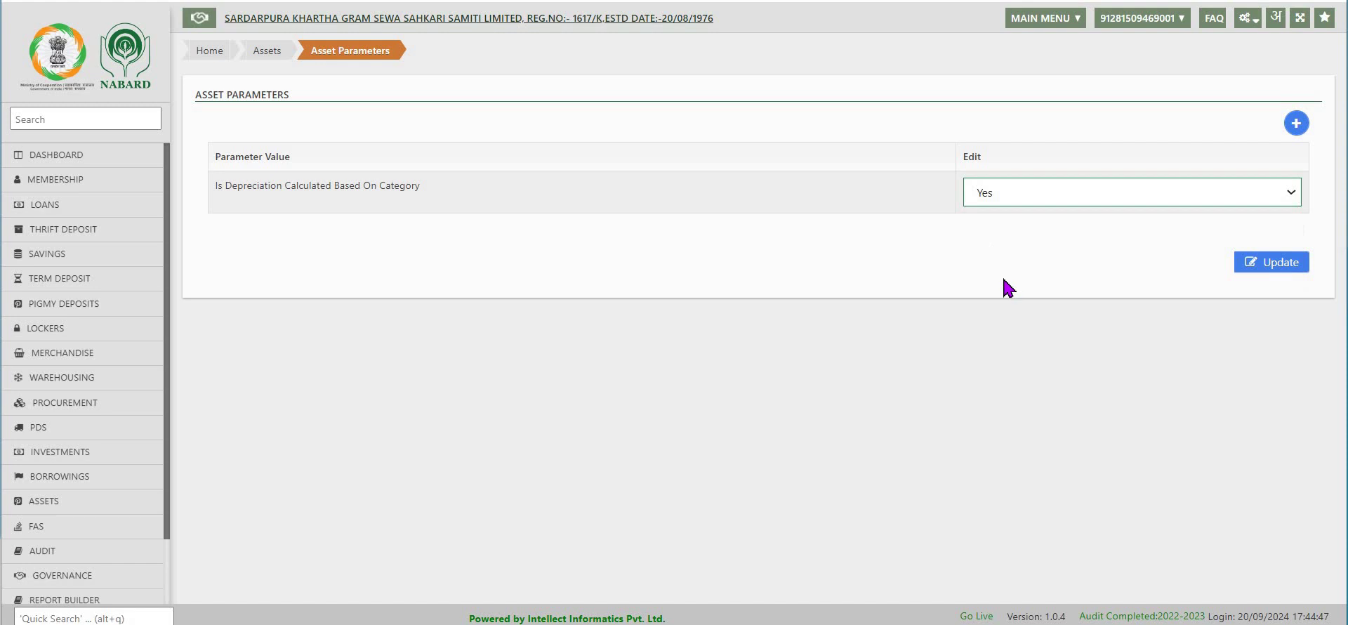
pyautogui.click(1278, 270)
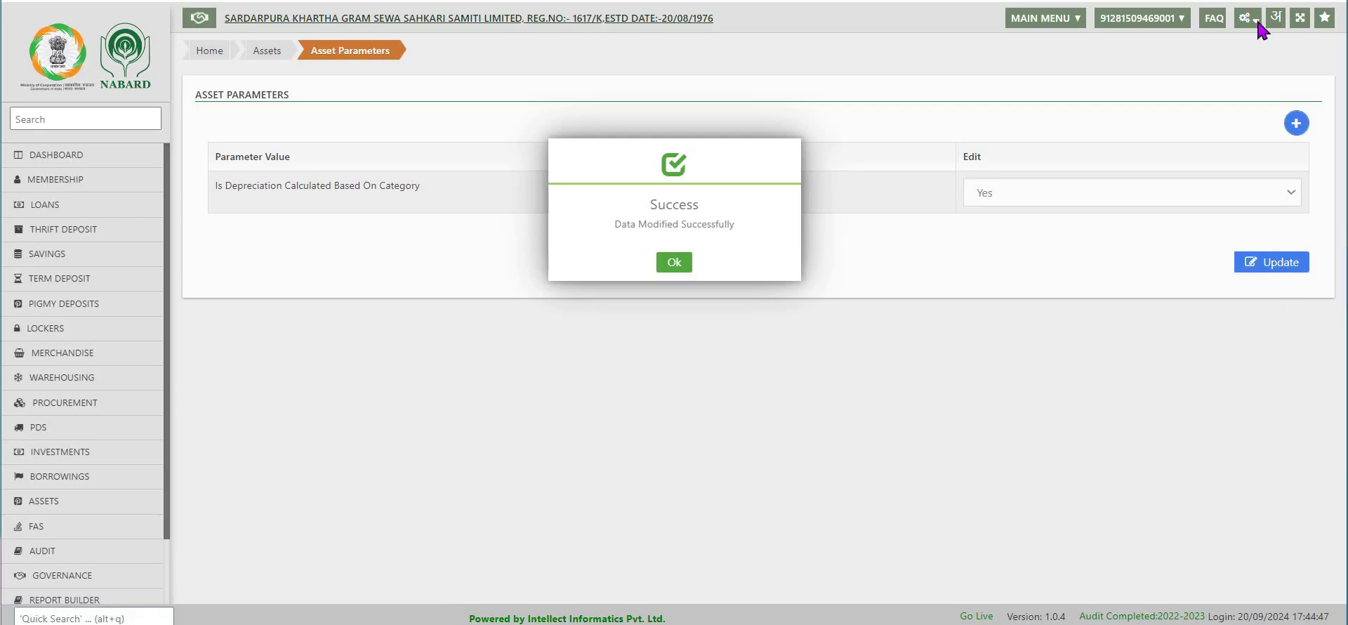
pyautogui.click(674, 262)
# - Review the asset Department Master and open the Asset GST Master to examine the items' tax rates
pyautogui.click(1246, 18)
pyautogui.moveTo(1162, 130)
pyautogui.click(1042, 270)
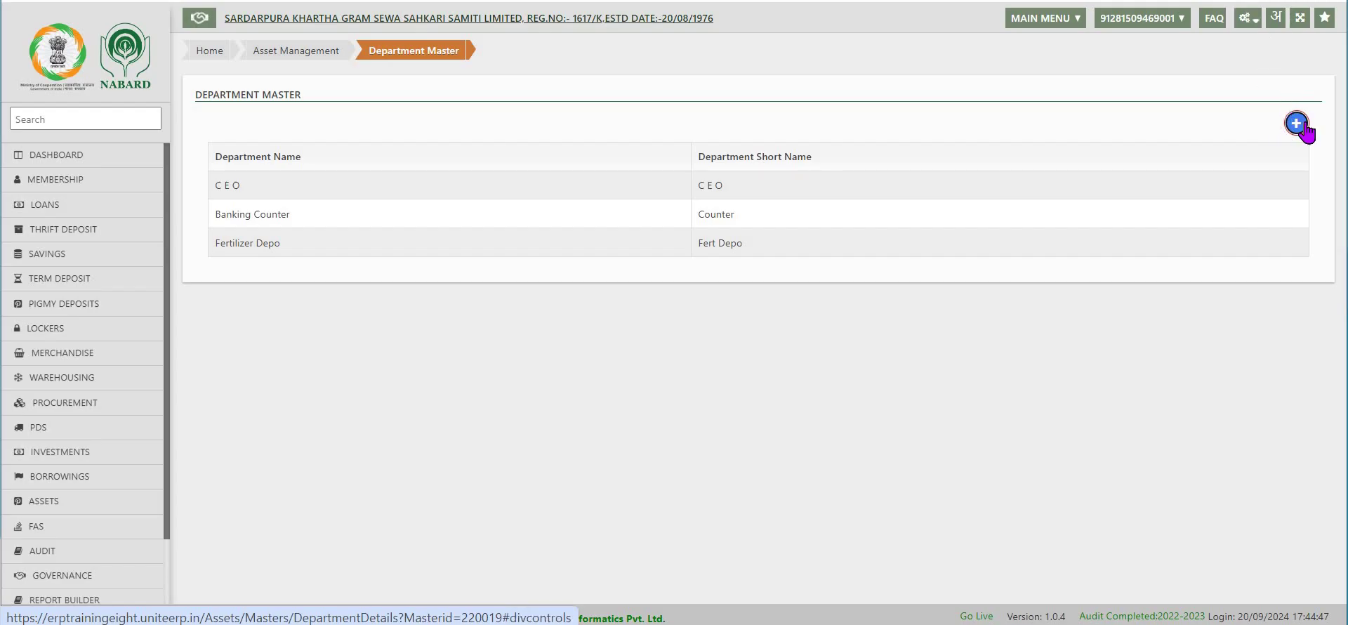
pyautogui.click(1248, 17)
pyautogui.moveTo(1161, 130)
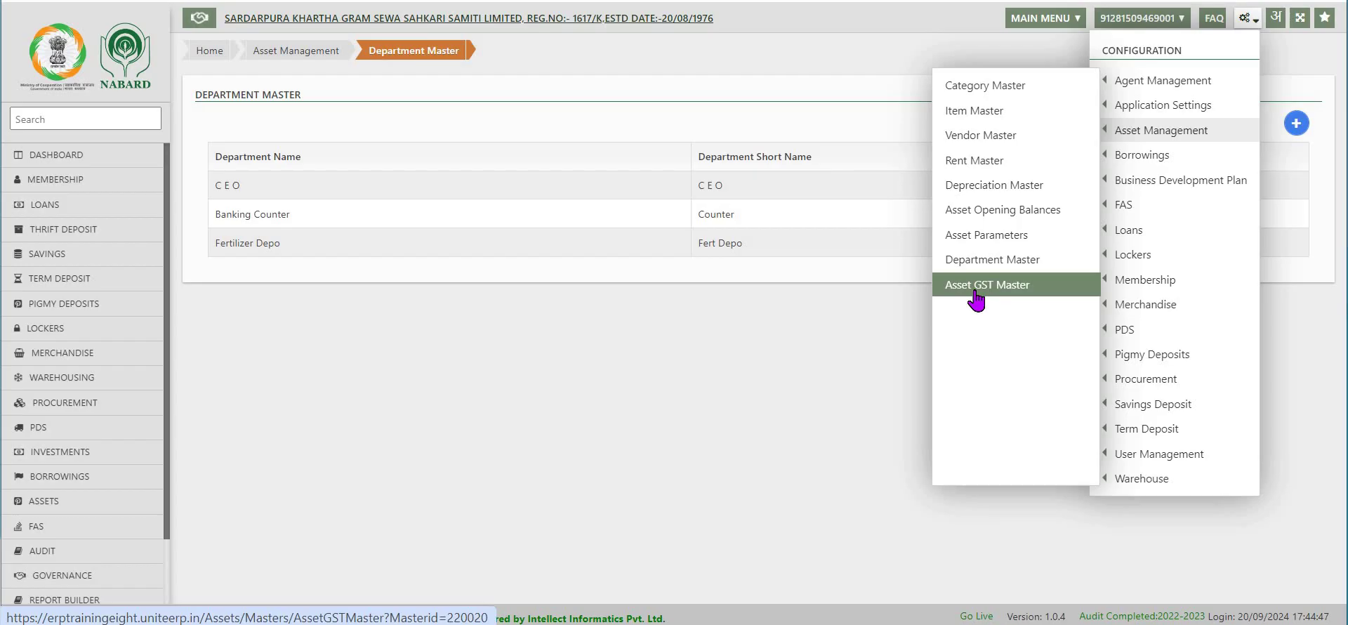
pyautogui.click(977, 299)
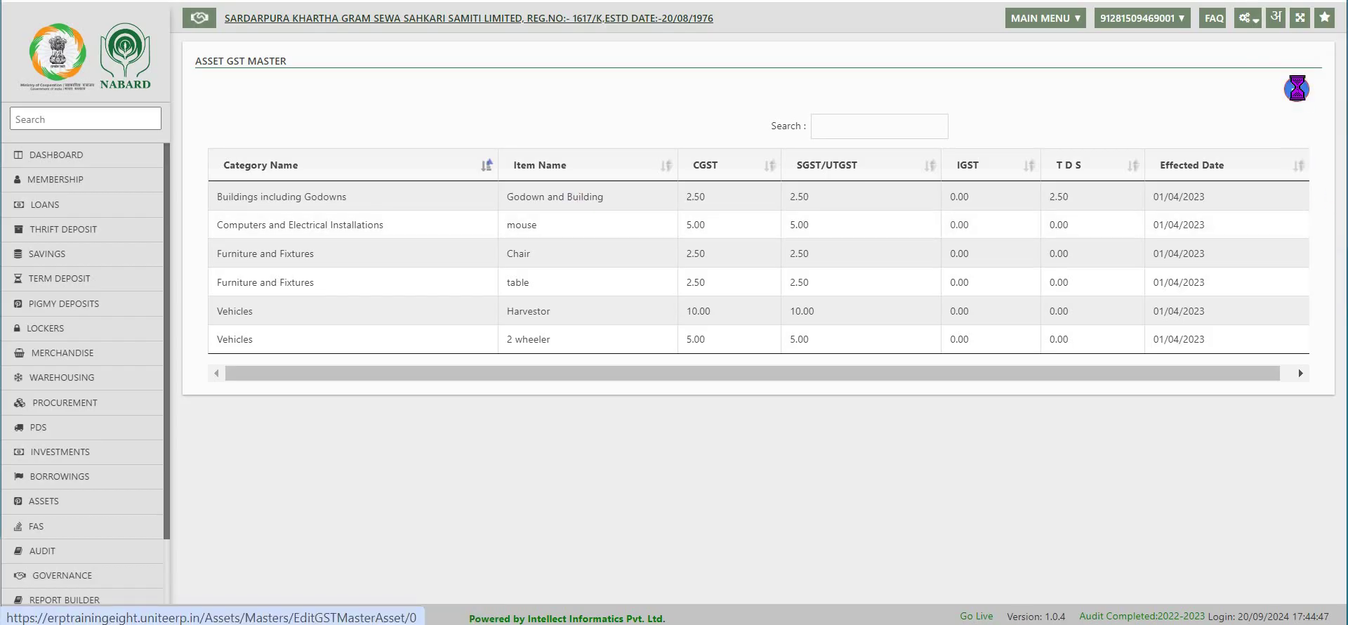
# - Open the Purchase Asset form in the Assets module and enter the purchase order number, keeping the default dates
pyautogui.click(43, 501)
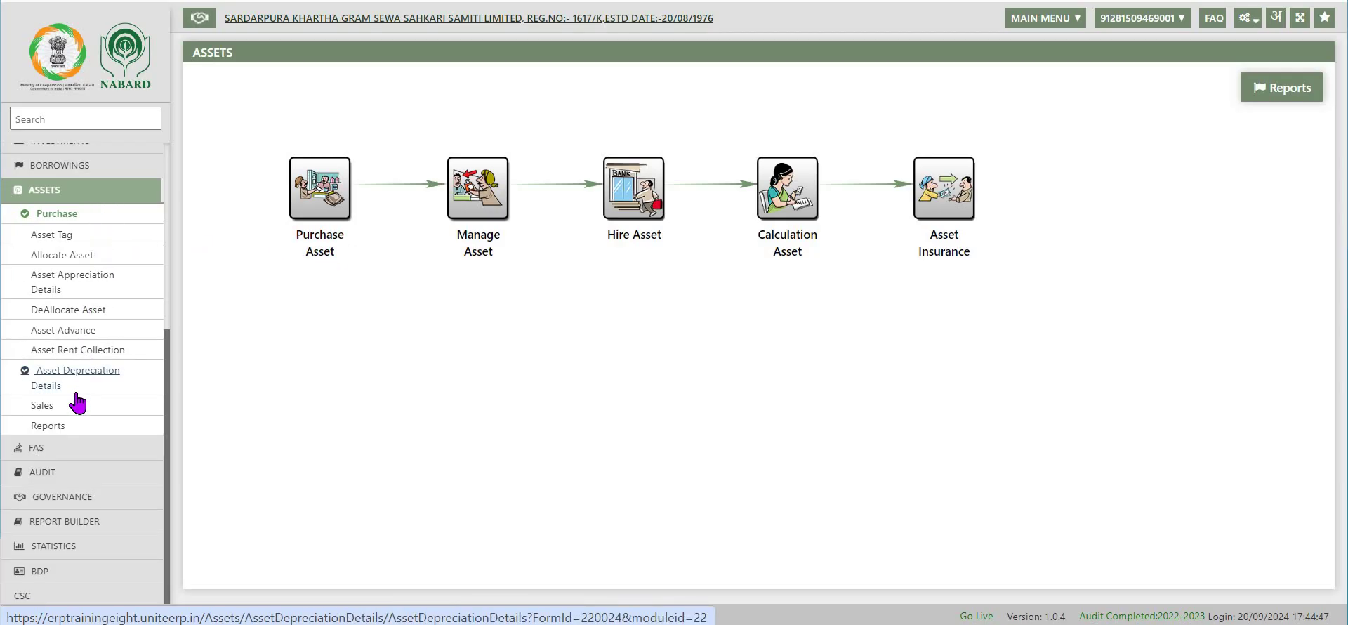
pyautogui.scroll(3, 87, 385)
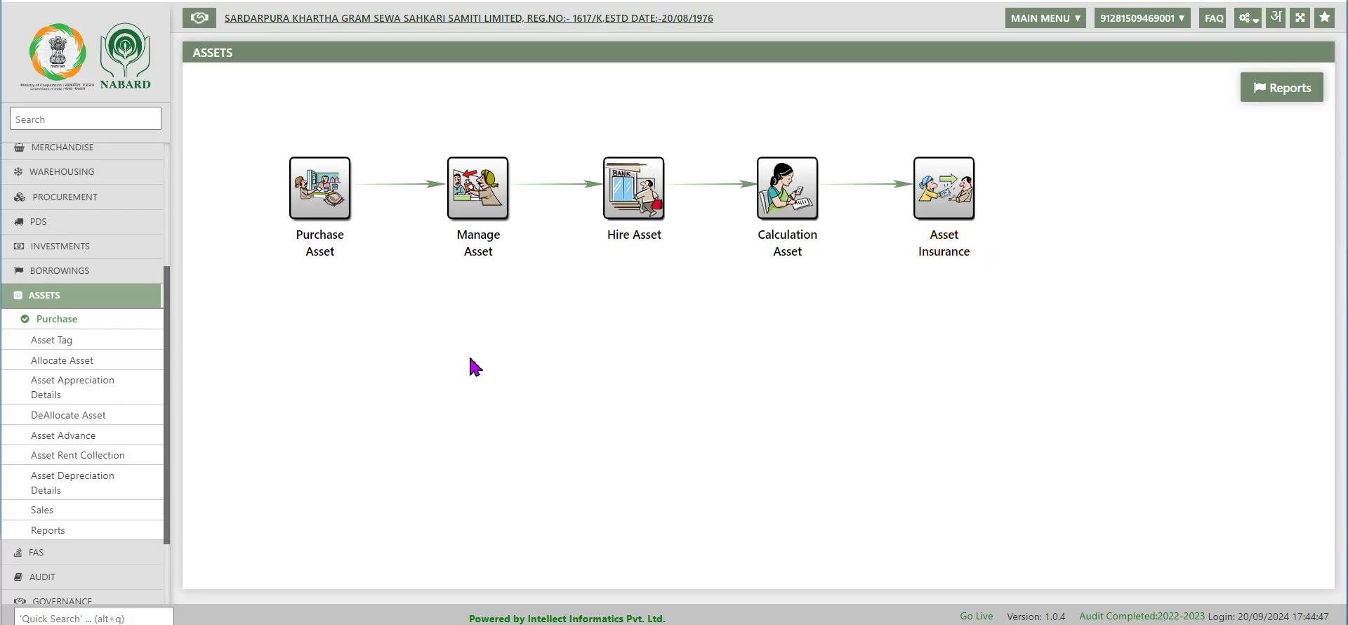
pyautogui.click(321, 199)
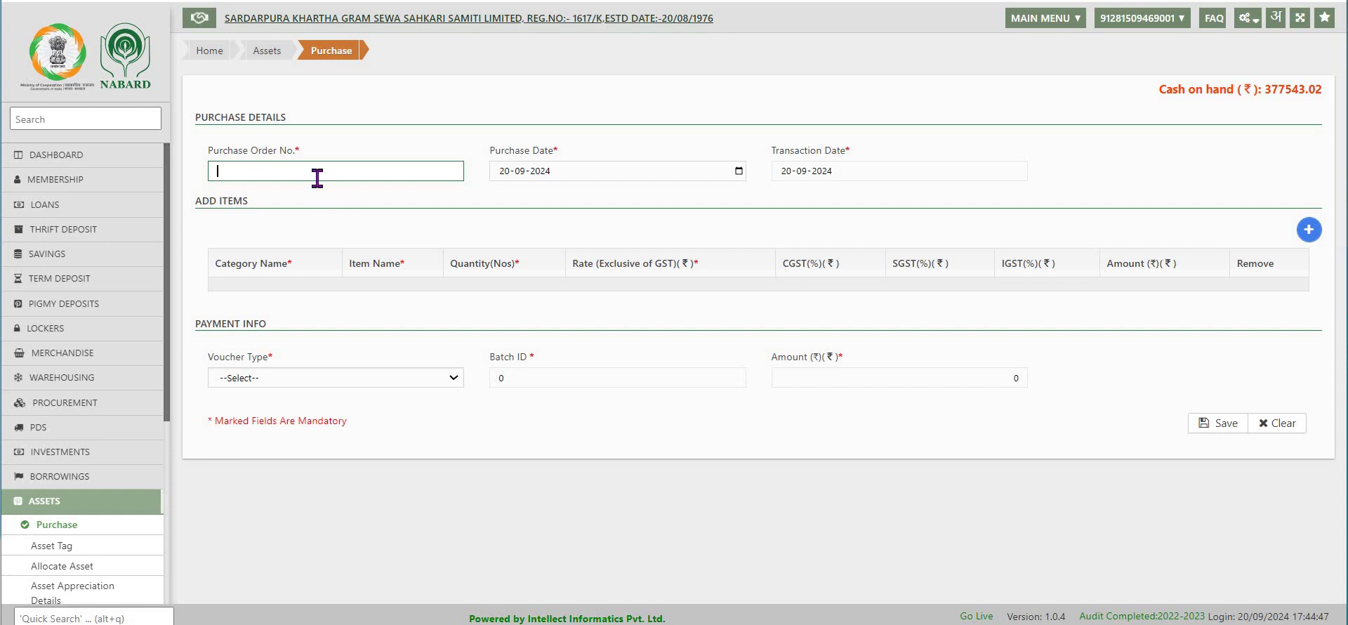
pyautogui.write('345')
pyautogui.press('Tab')
pyautogui.press('Tab')
pyautogui.press('Tab')
pyautogui.press('Tab')
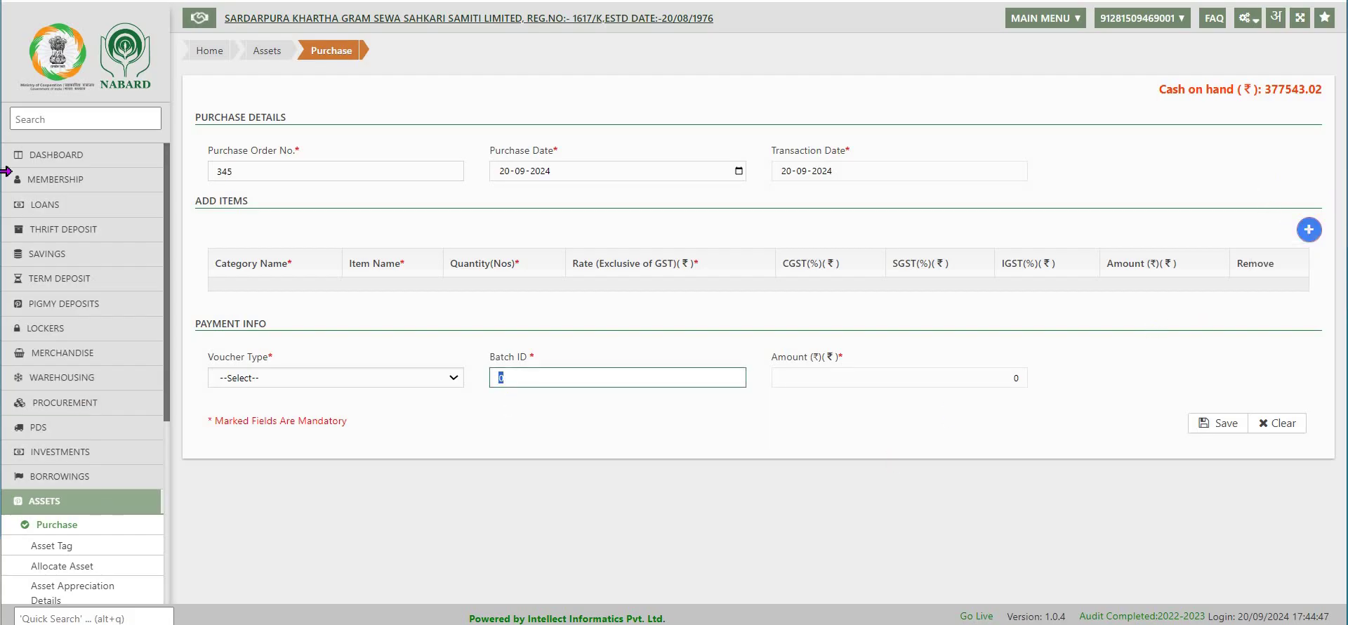
# - Add an item row to the purchase with category Furniture and Fixtures and item Chair
pyautogui.click(1309, 230)
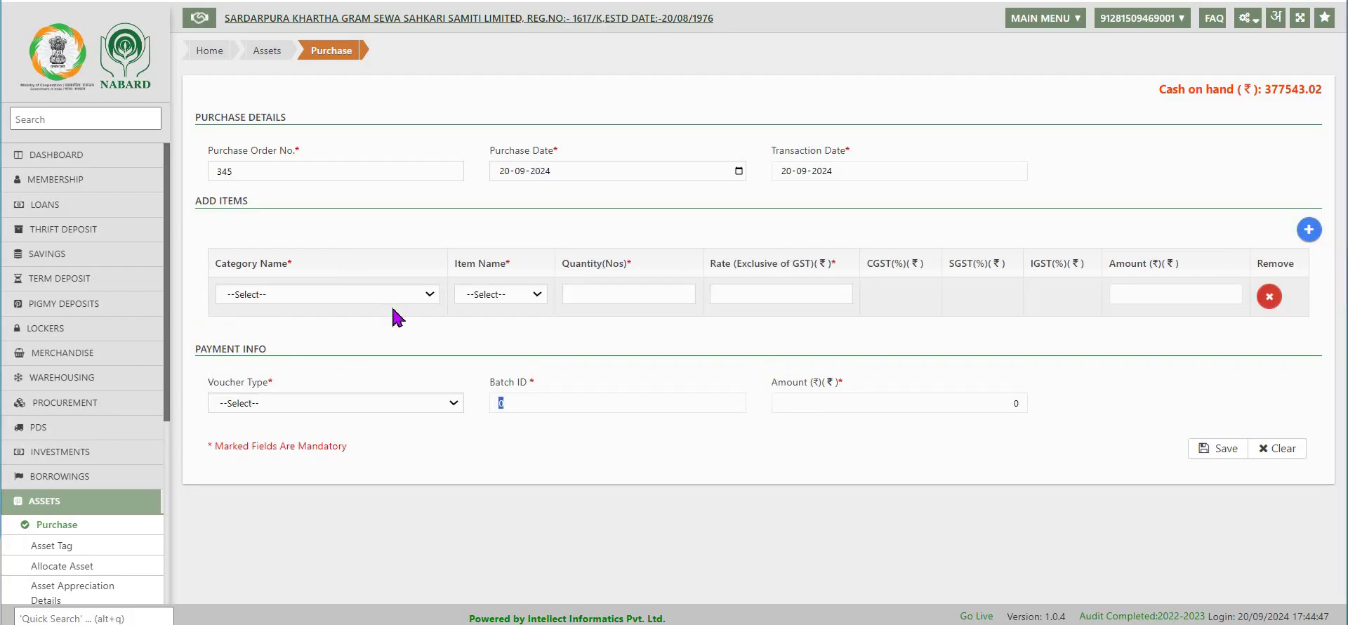
pyautogui.click(430, 295)
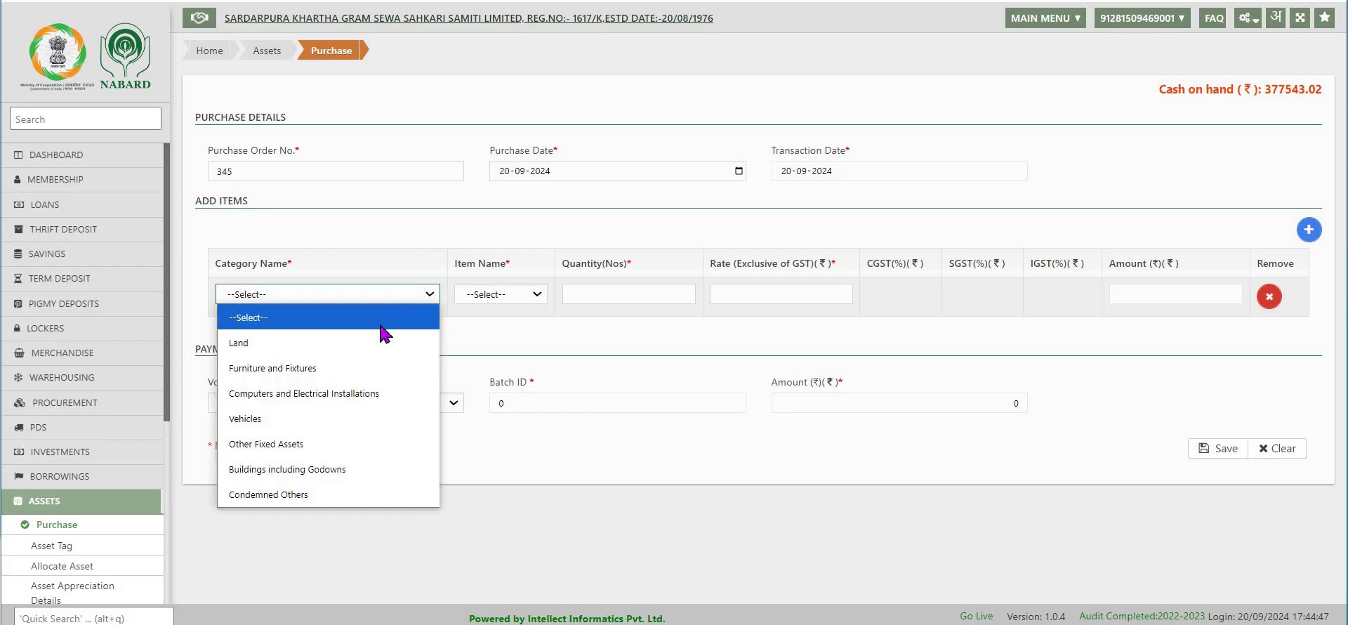
pyautogui.click(342, 367)
pyautogui.click(540, 295)
pyautogui.click(520, 343)
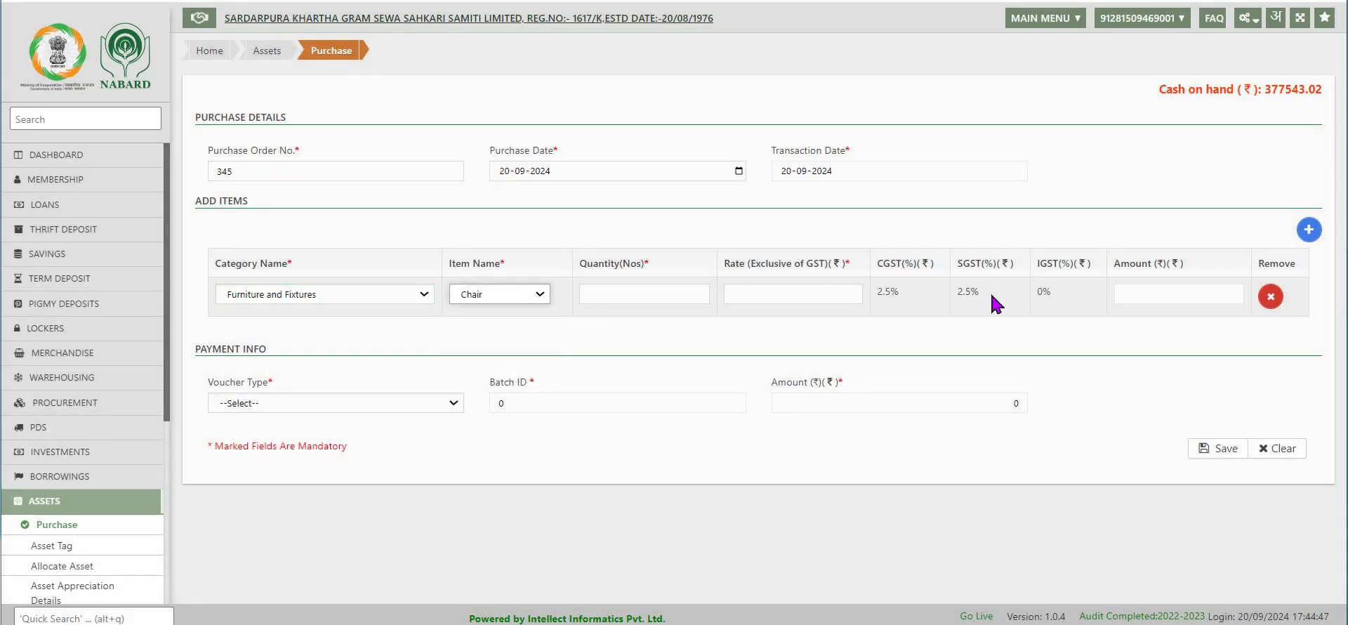
# - Enter a quantity of 5 and a GST-exclusive rate of 2500 for the Chair item
pyautogui.click(673, 296)
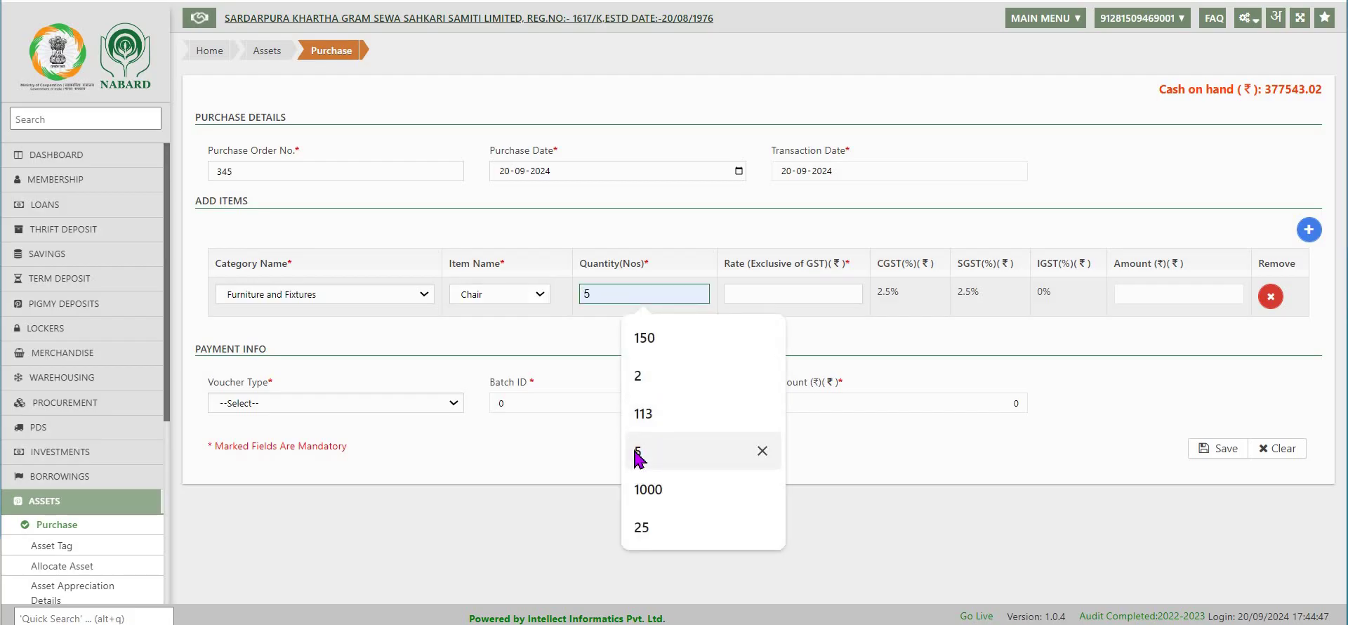
pyautogui.click(640, 449)
pyautogui.click(819, 294)
pyautogui.write('2500')
pyautogui.press('Tab')
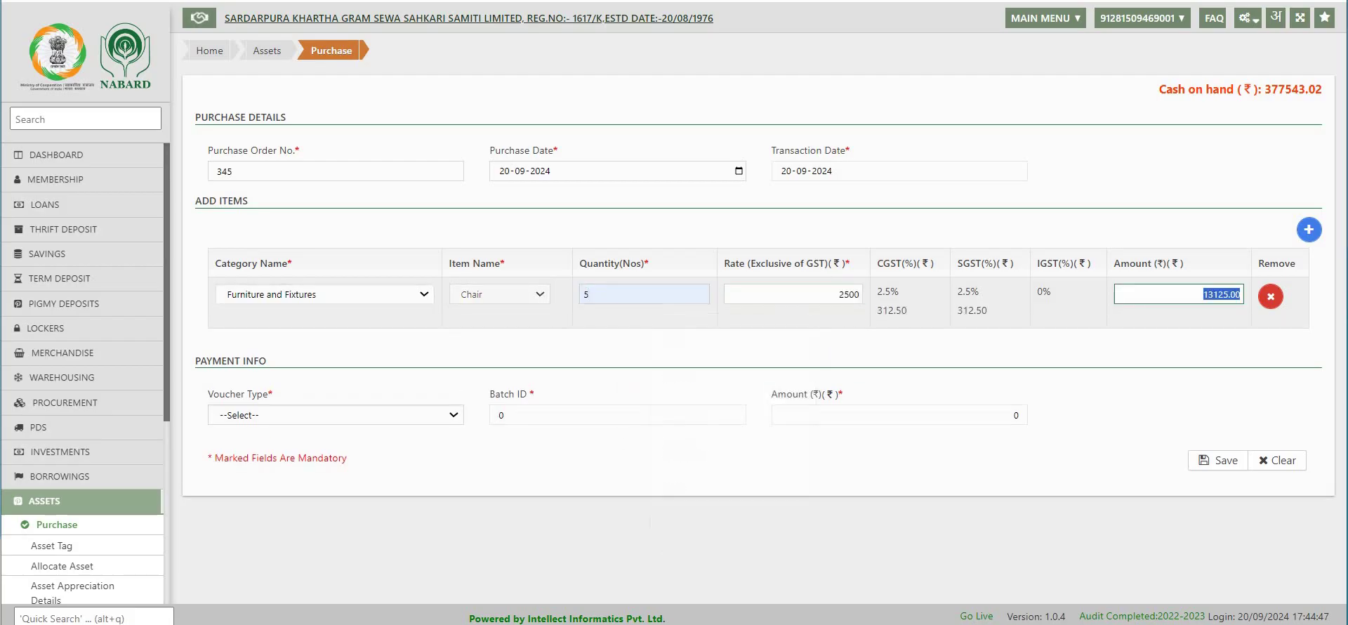
# - Set the purchase's voucher type to Cash and save the purchase
pyautogui.click(455, 420)
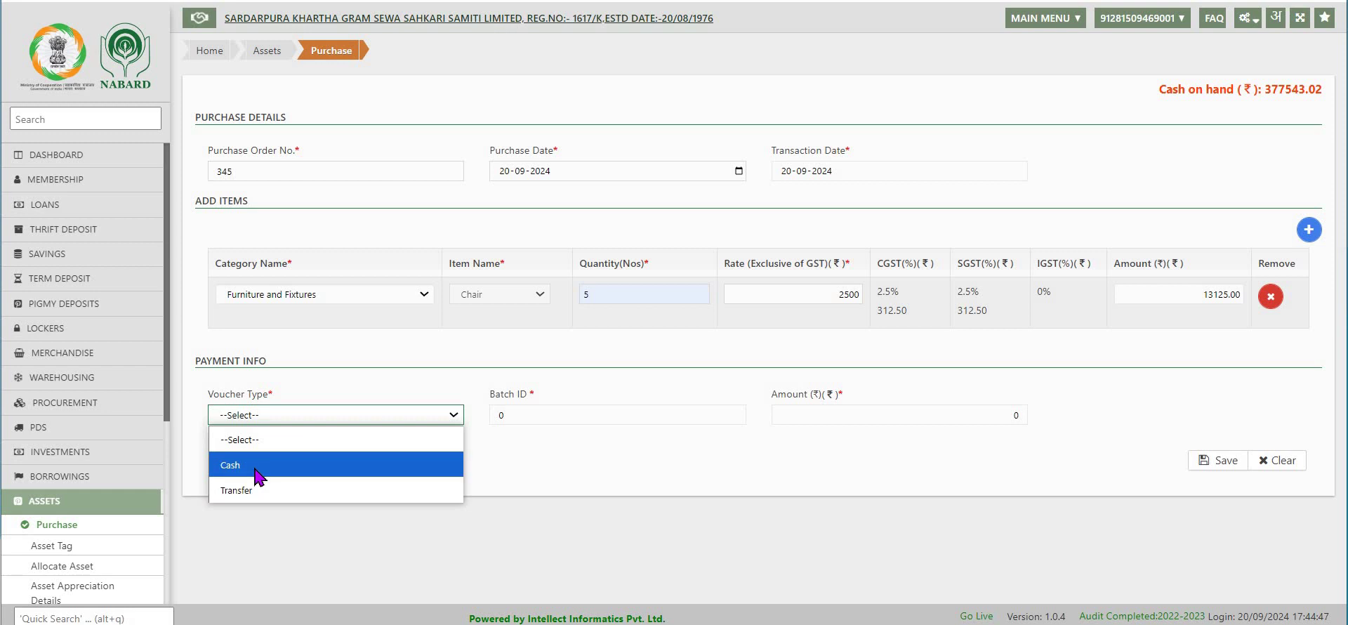
pyautogui.click(1225, 464)
pyautogui.click(1225, 463)
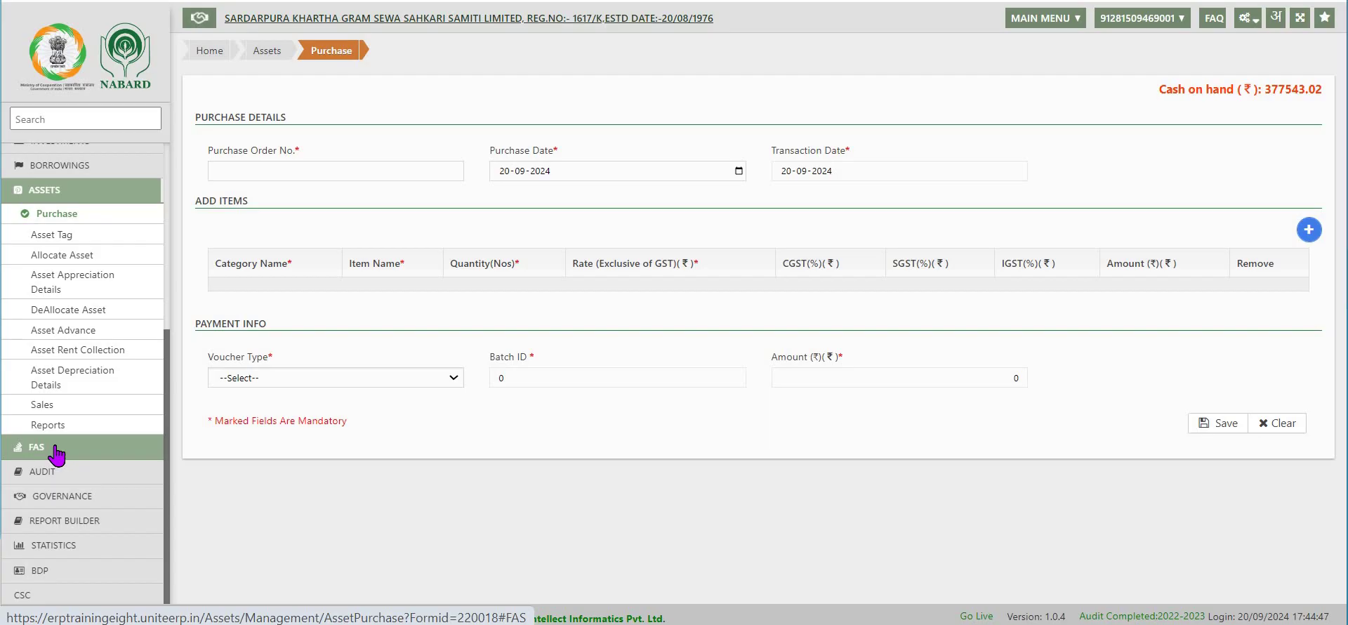
# - Open Pass Voucher in FAS, view the 20-09-2024 vouchers, and post the chair purchase voucher of 13125.00
pyautogui.click(54, 453)
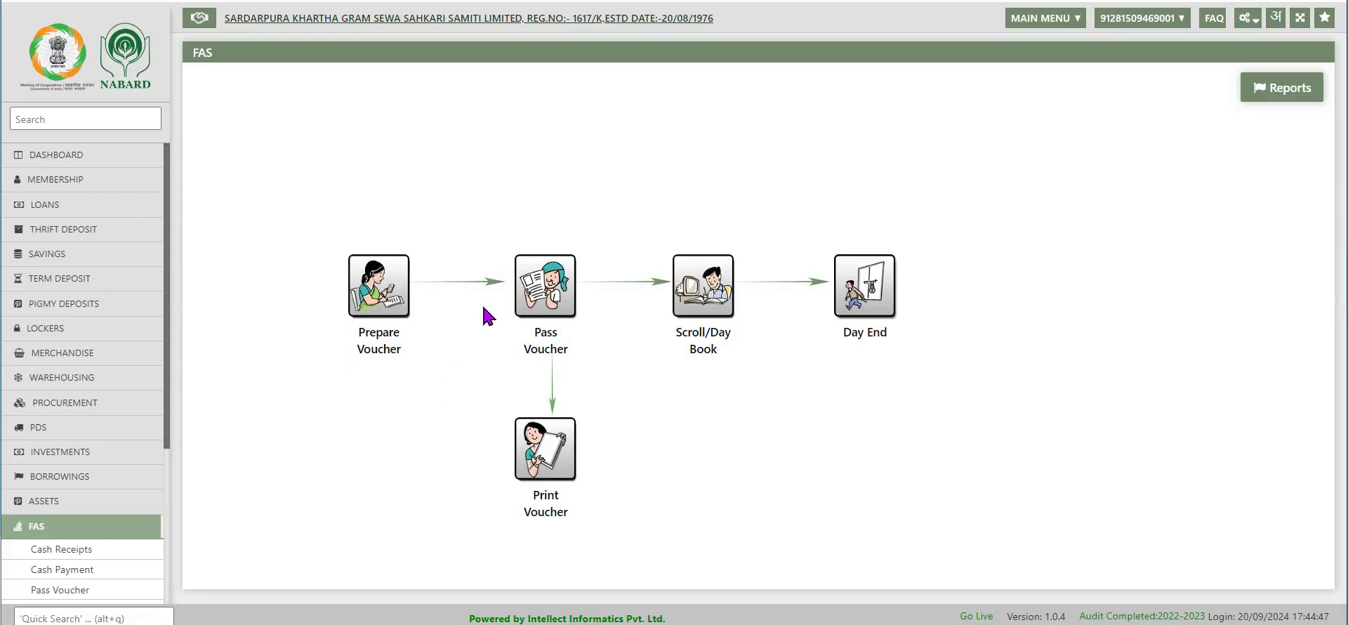
pyautogui.click(547, 298)
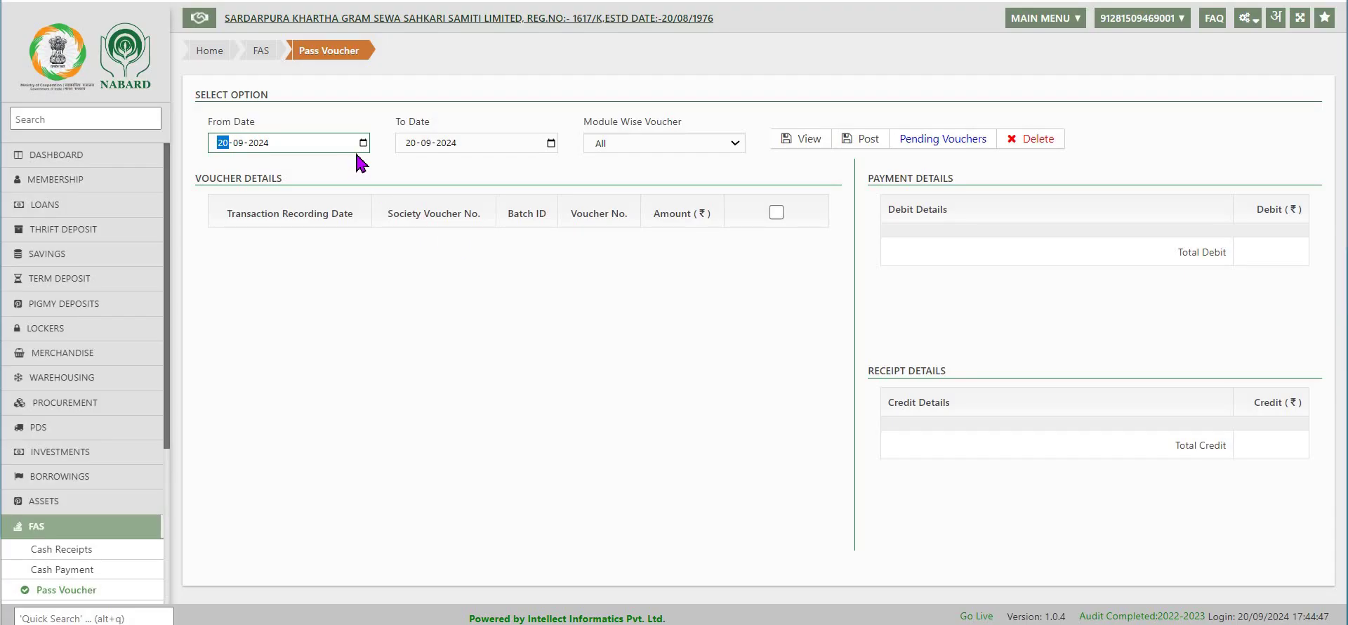
pyautogui.click(809, 143)
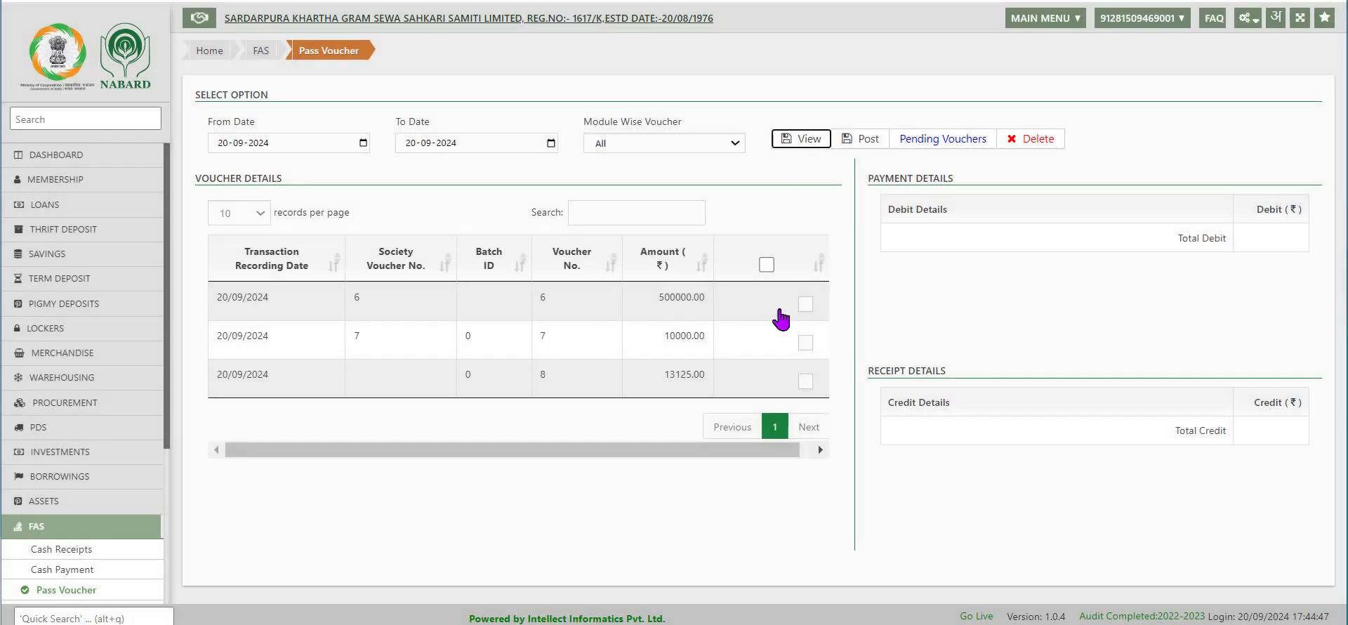
pyautogui.click(766, 368)
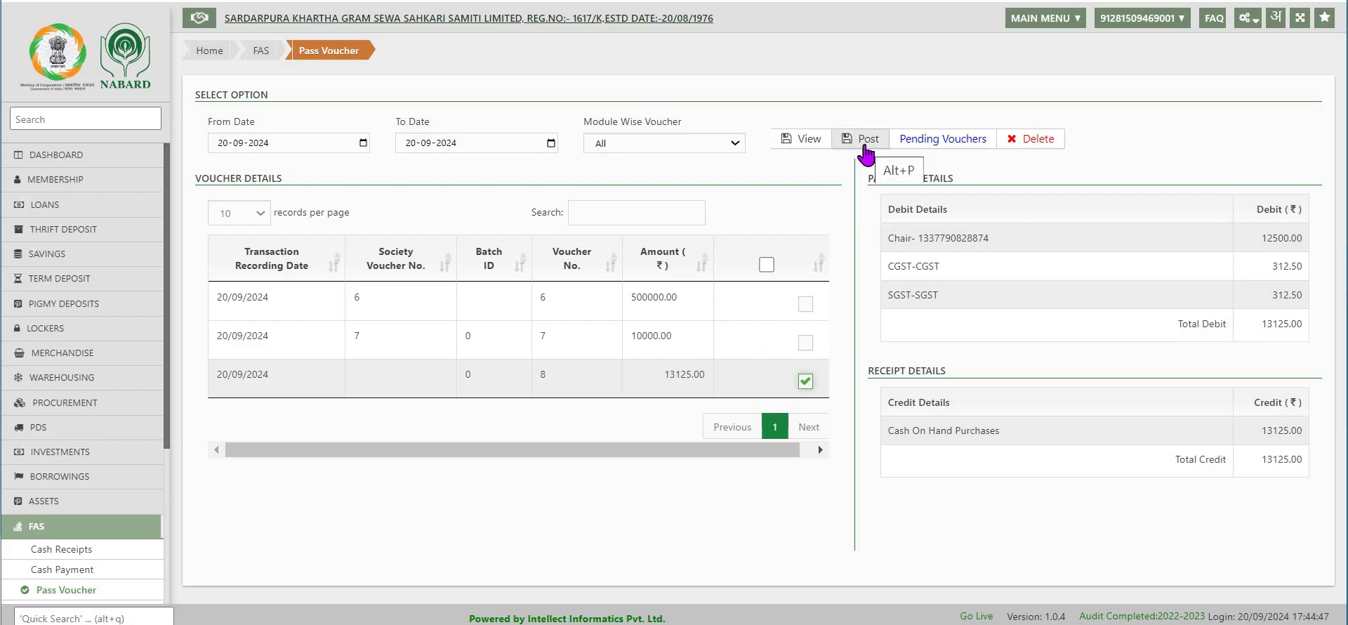
pyautogui.click(865, 141)
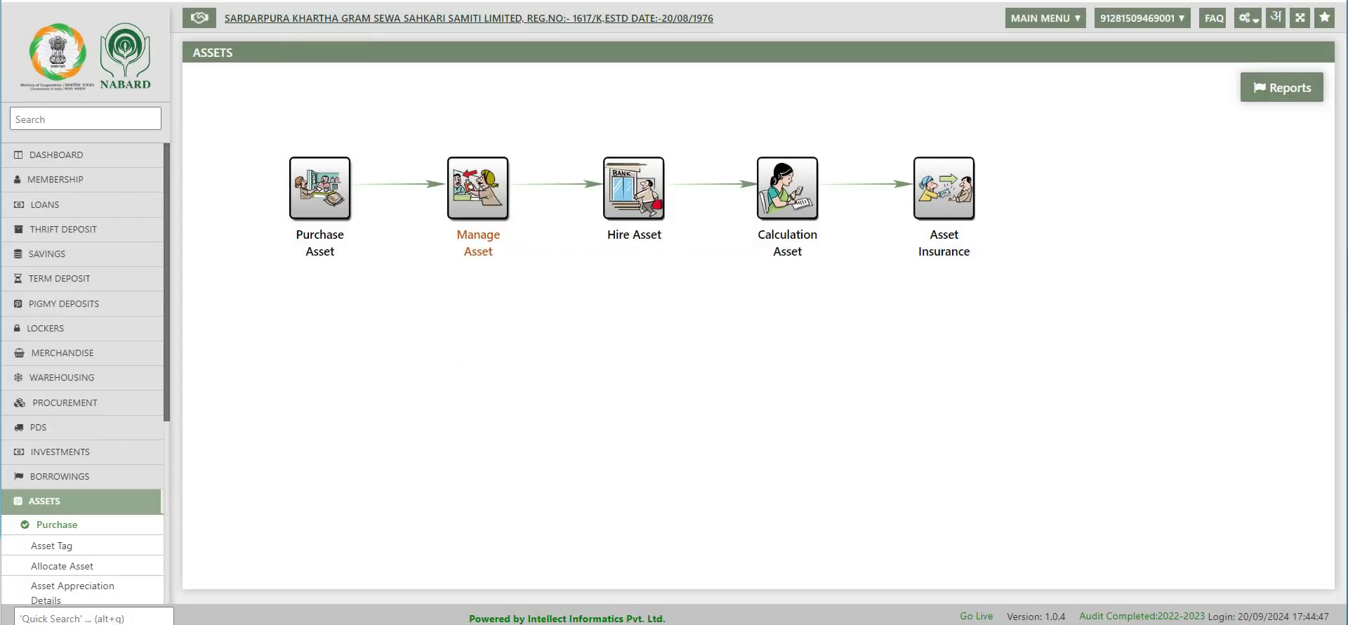
# - Open Asset Tagging, select category Furniture and Fixtures, item Chair and the latest listed purchase order, and save the tags
pyautogui.click(484, 213)
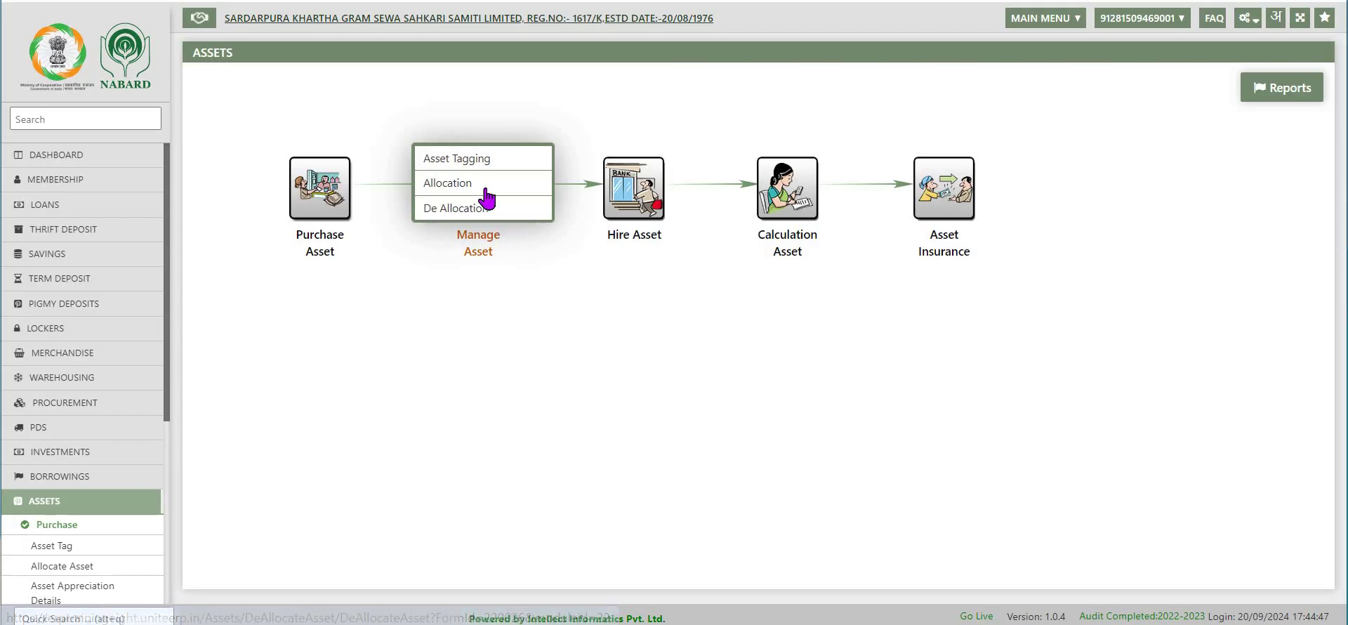
pyautogui.click(491, 161)
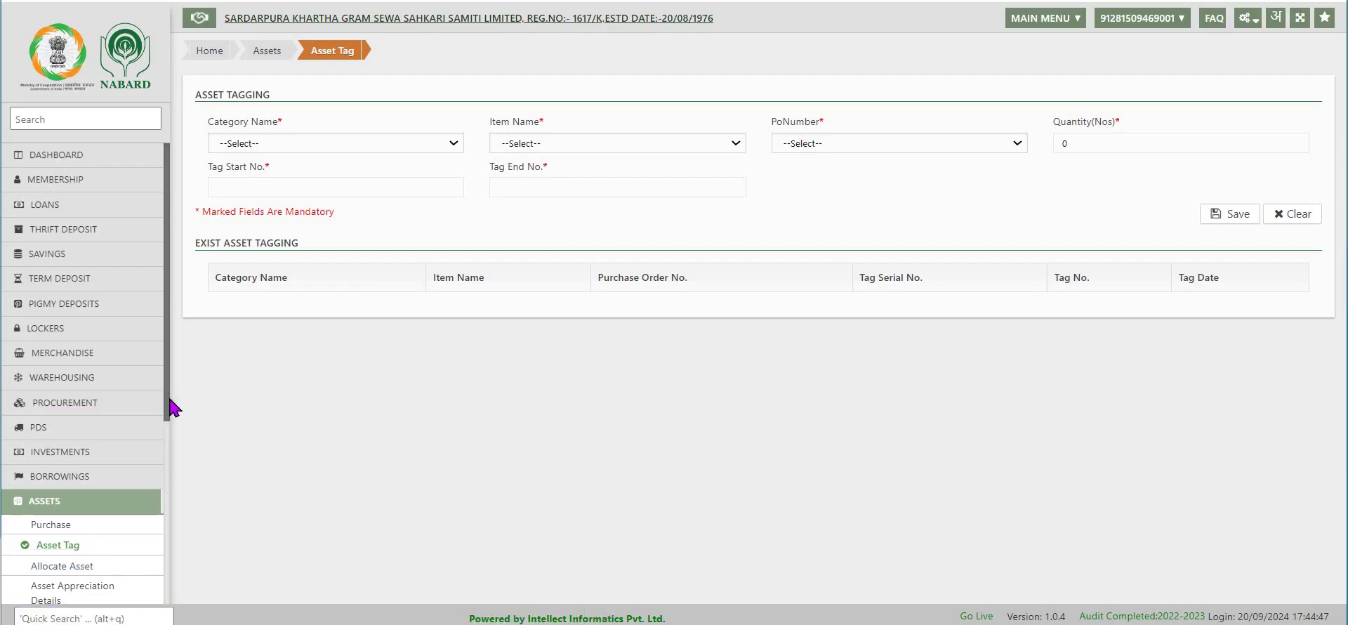
pyautogui.moveTo(171, 401); pyautogui.dragTo(160, 526)
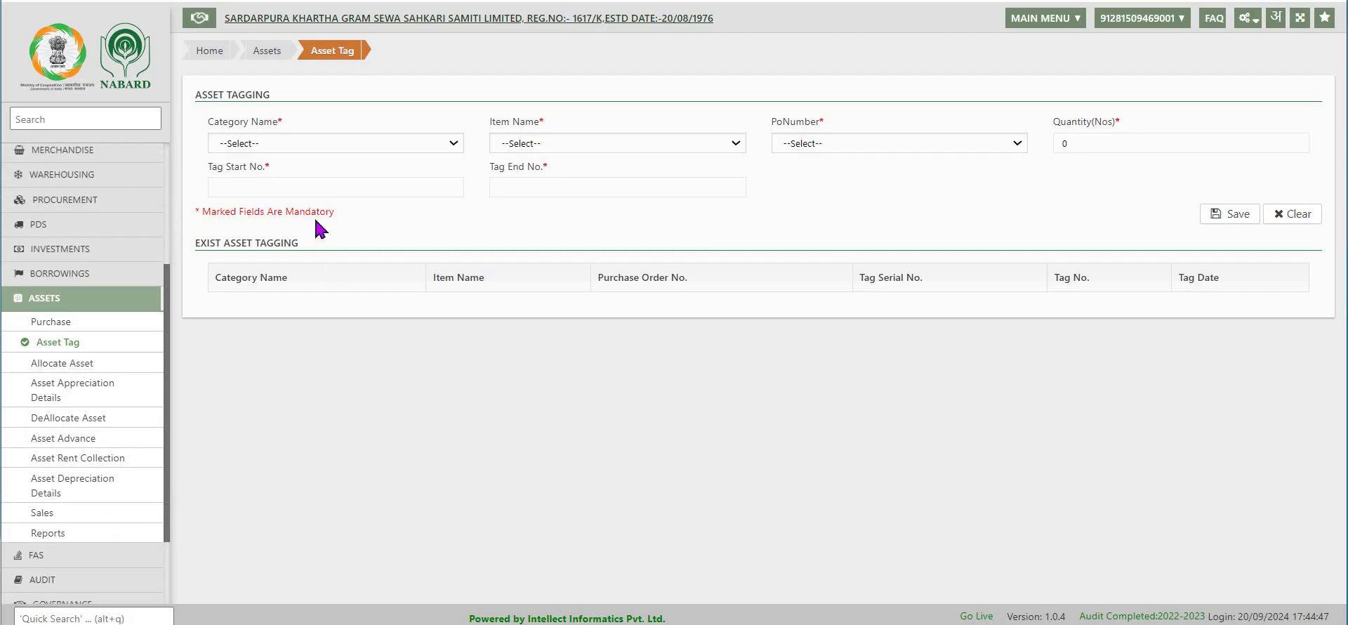
pyautogui.click(455, 145)
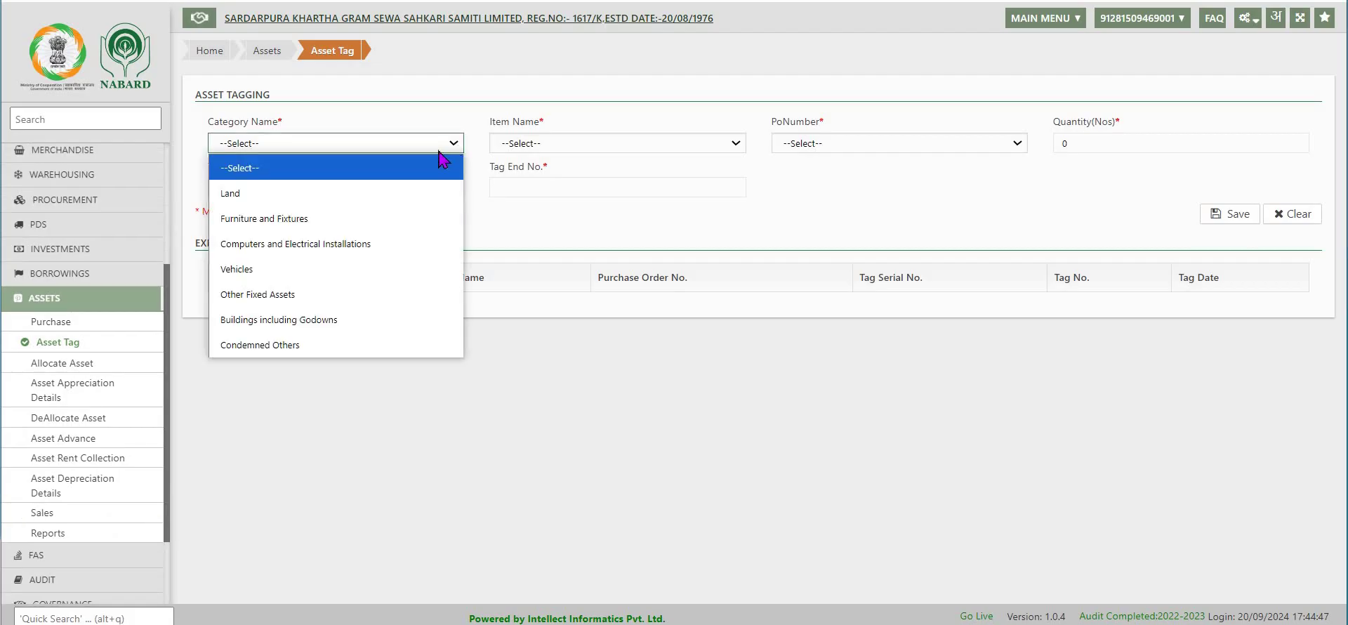
pyautogui.click(301, 218)
pyautogui.click(899, 143)
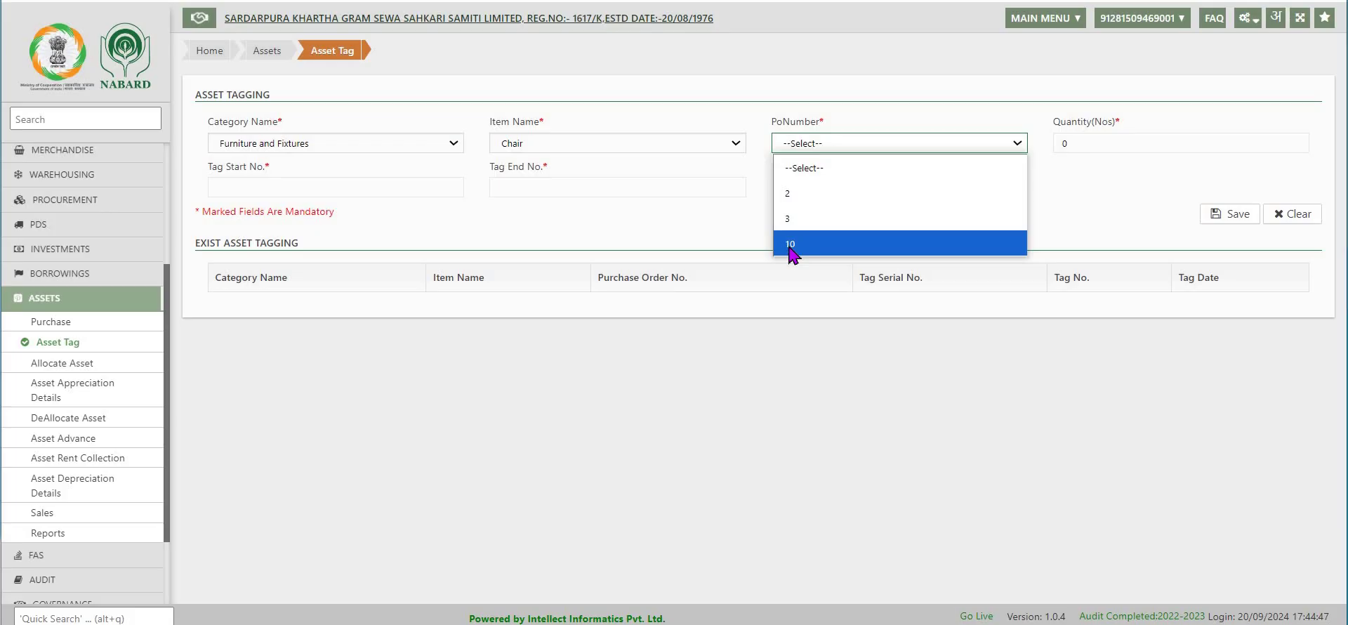
pyautogui.click(788, 243)
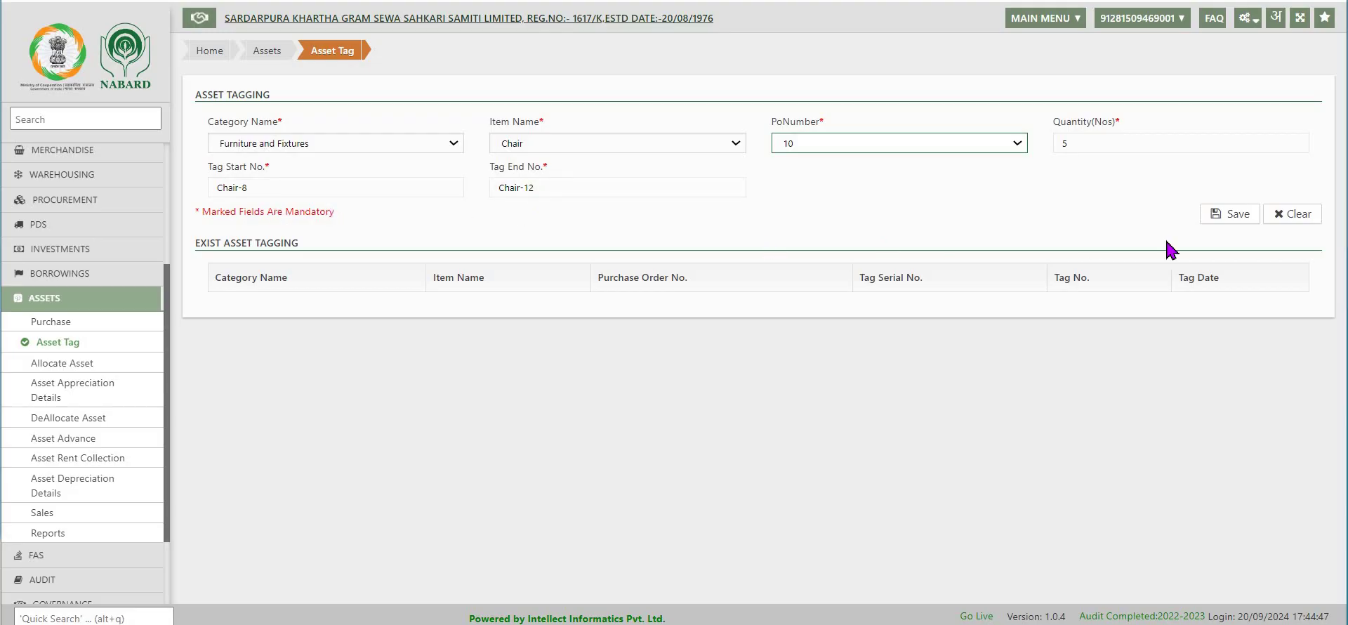
pyautogui.click(1238, 214)
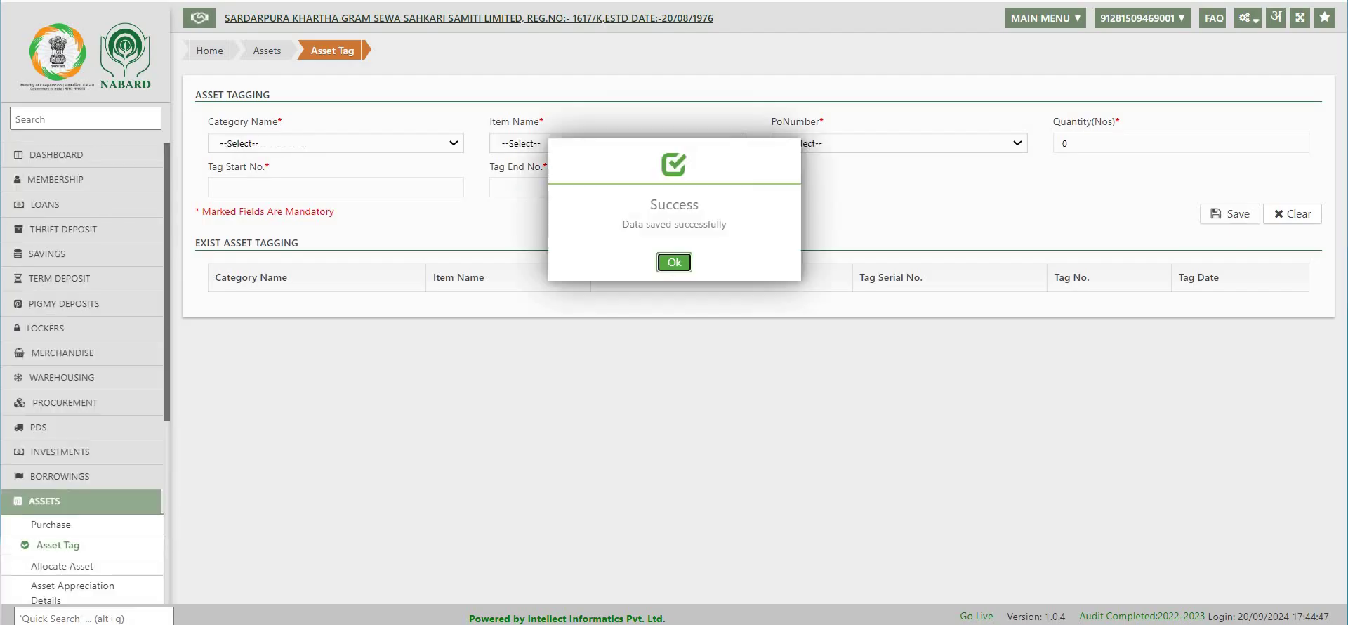
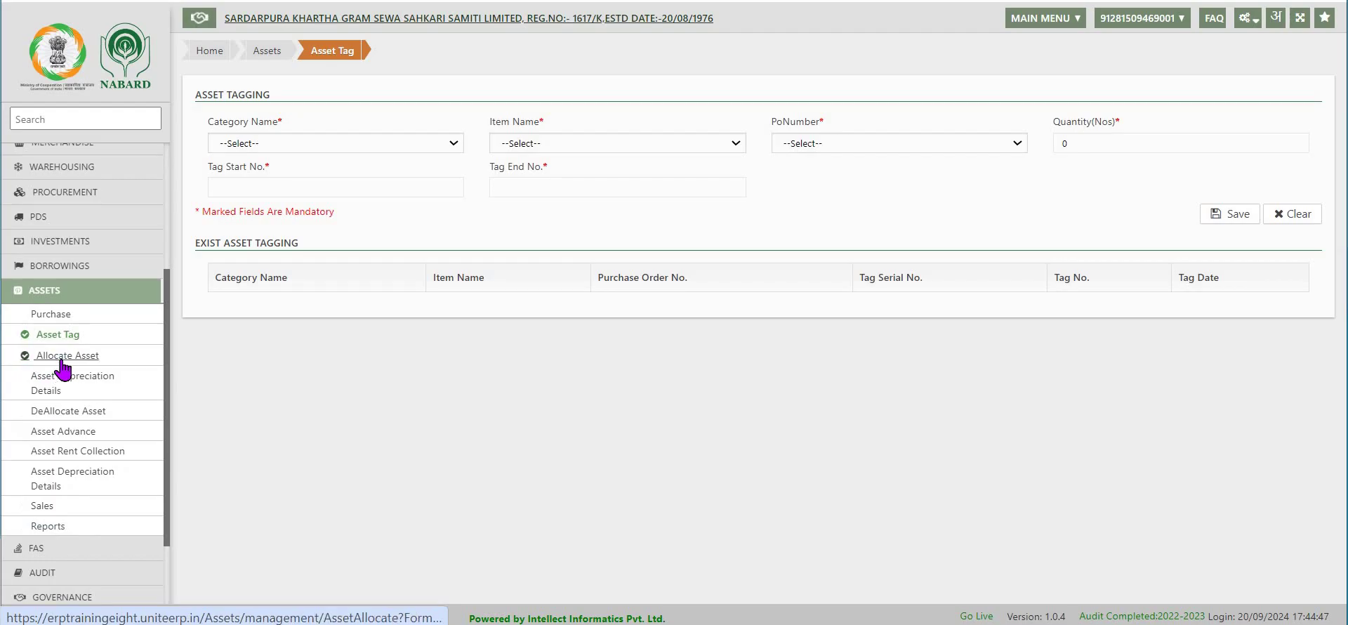
# - Open Allocate Asset, enter Banking Counter, Furniture and Fixtures, Chair and required quantity 2, and try to save the allocation
pyautogui.click(62, 357)
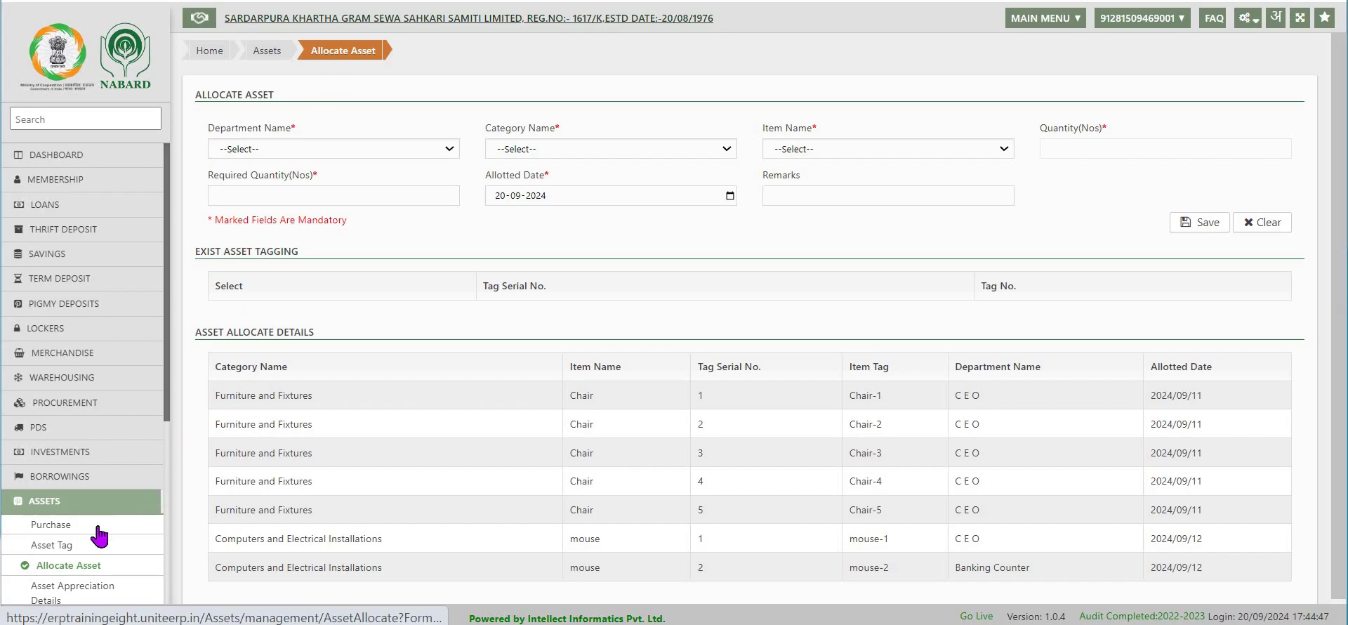
pyautogui.click(449, 150)
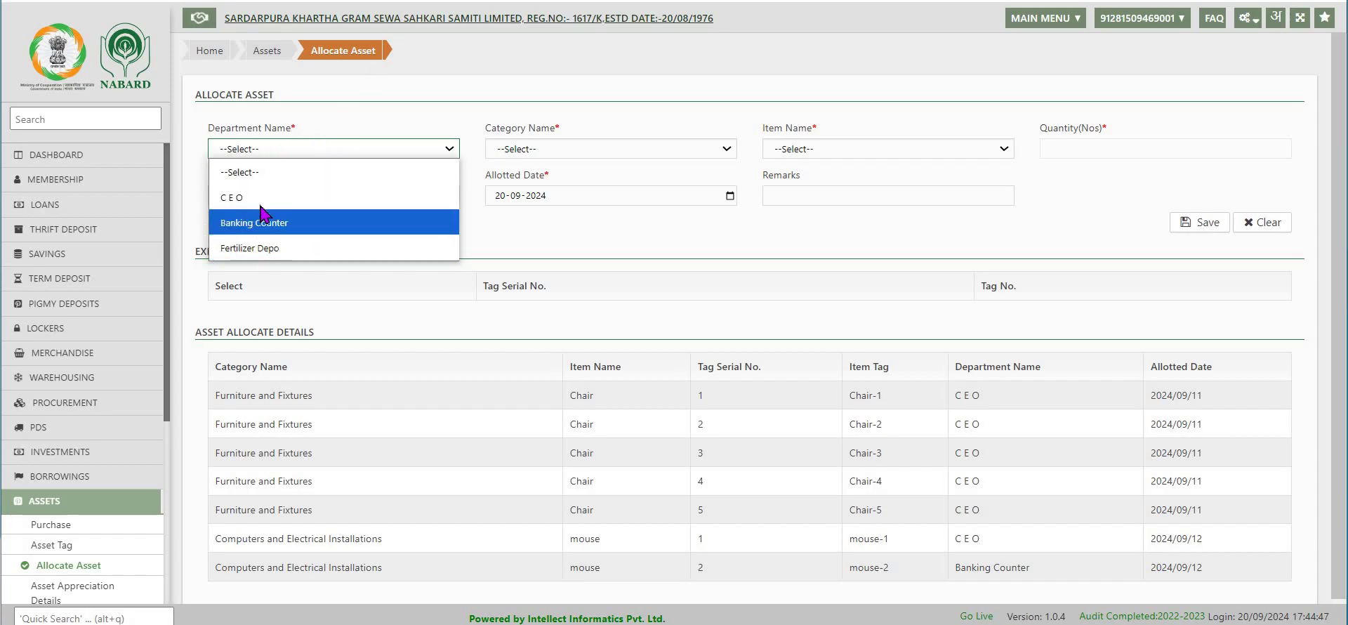
pyautogui.click(727, 149)
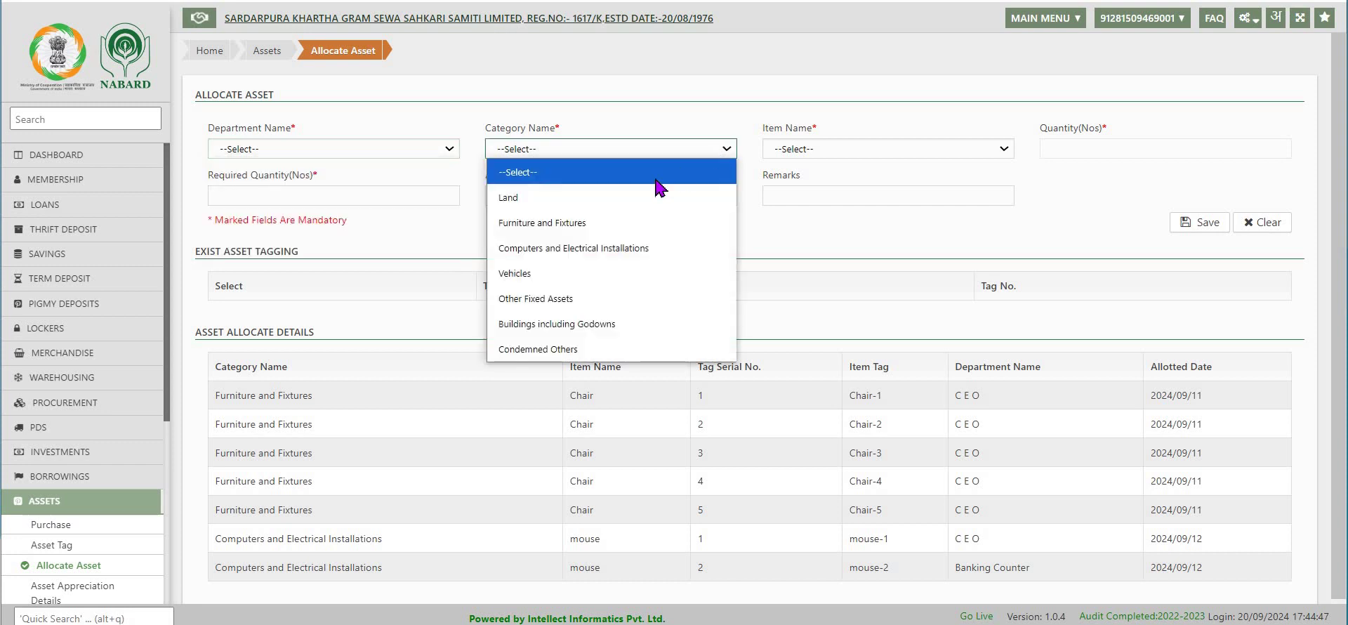
pyautogui.click(540, 223)
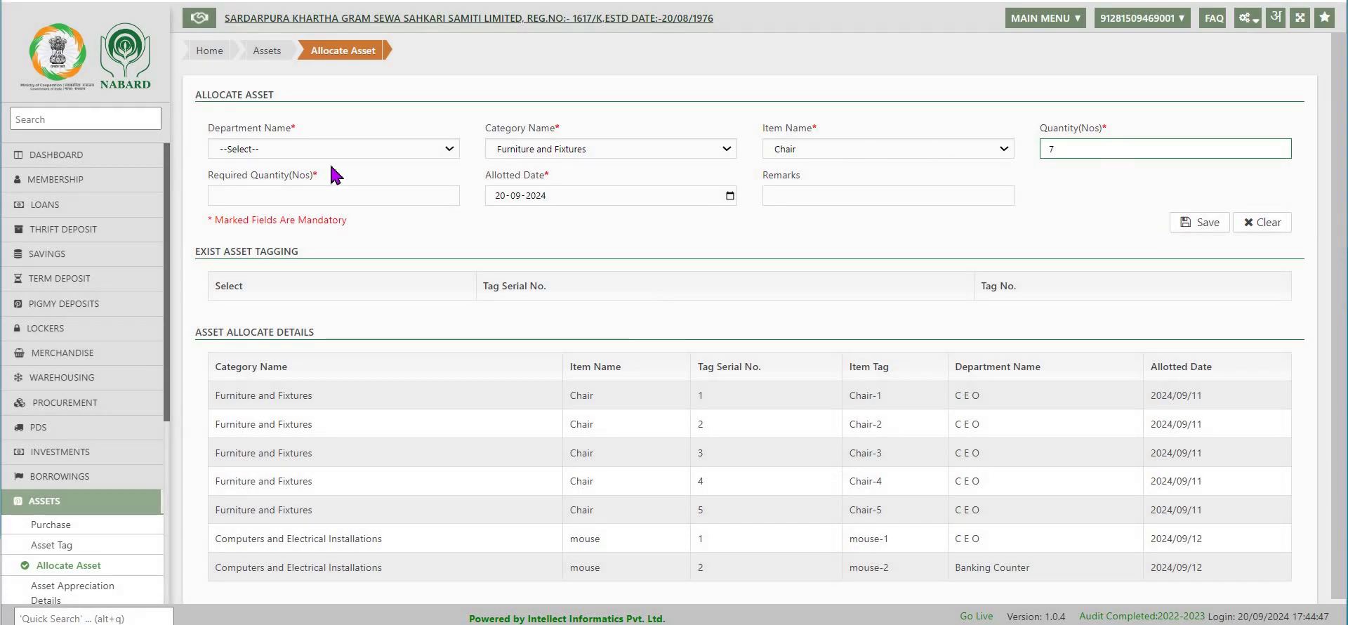
pyautogui.click(311, 196)
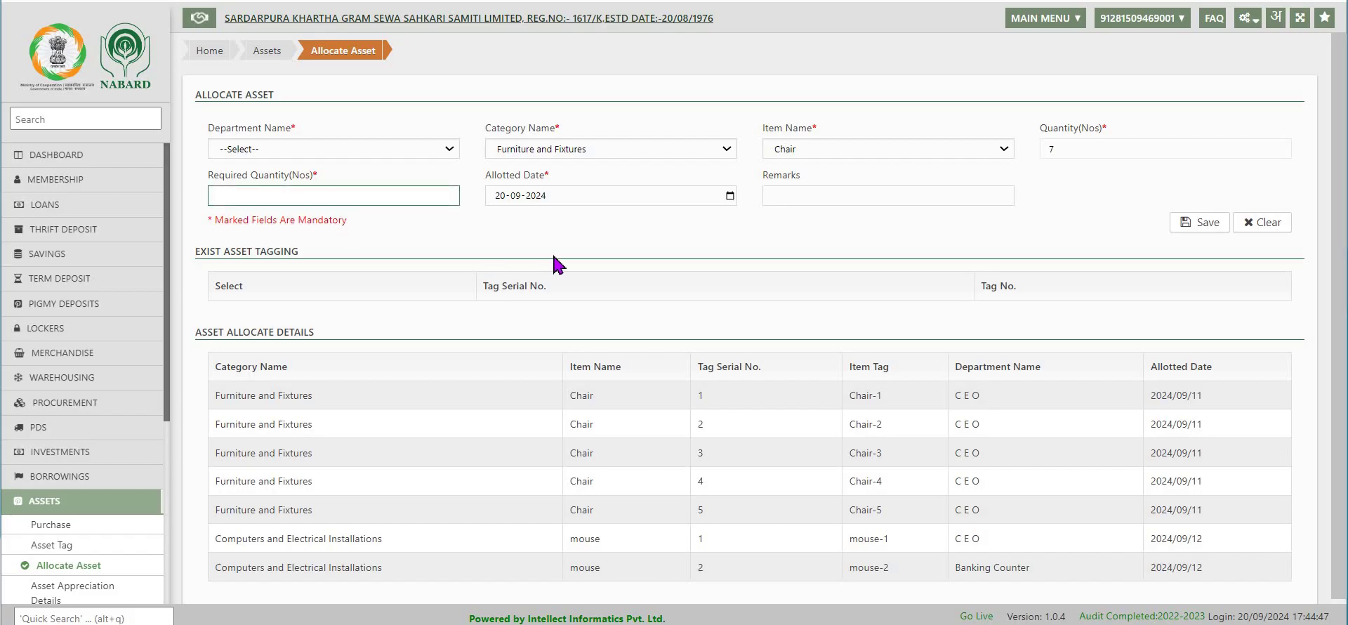
pyautogui.click(449, 149)
pyautogui.click(458, 162)
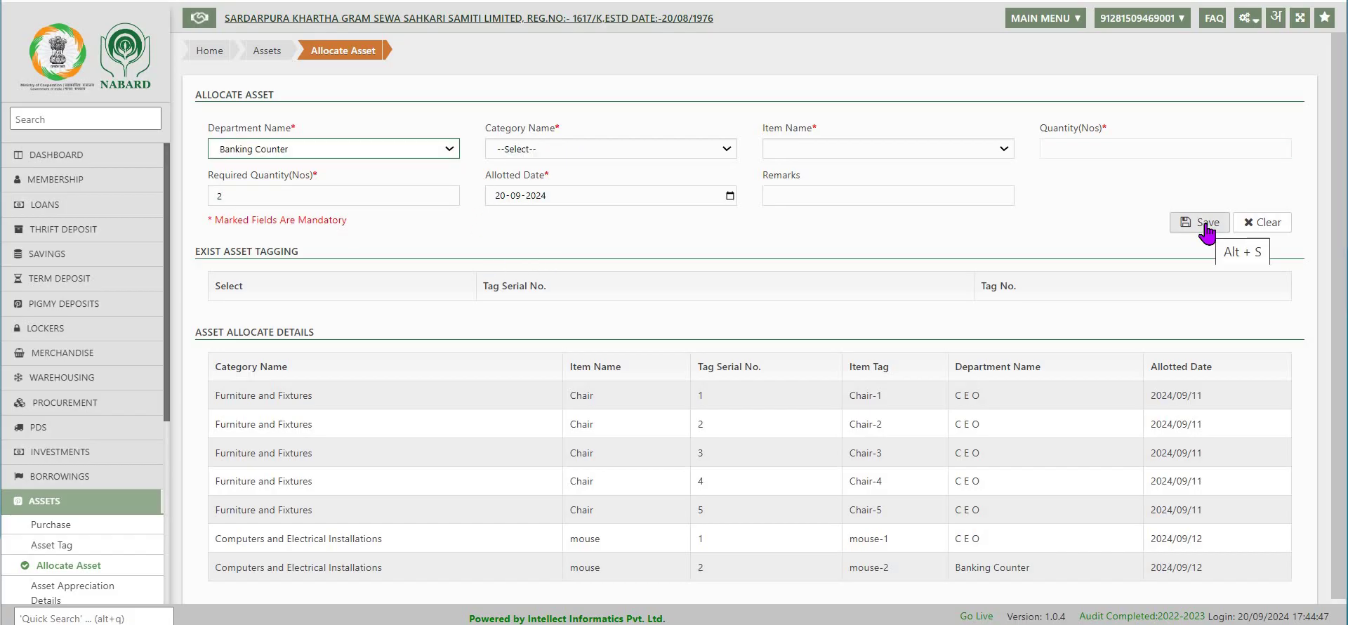
pyautogui.click(1206, 224)
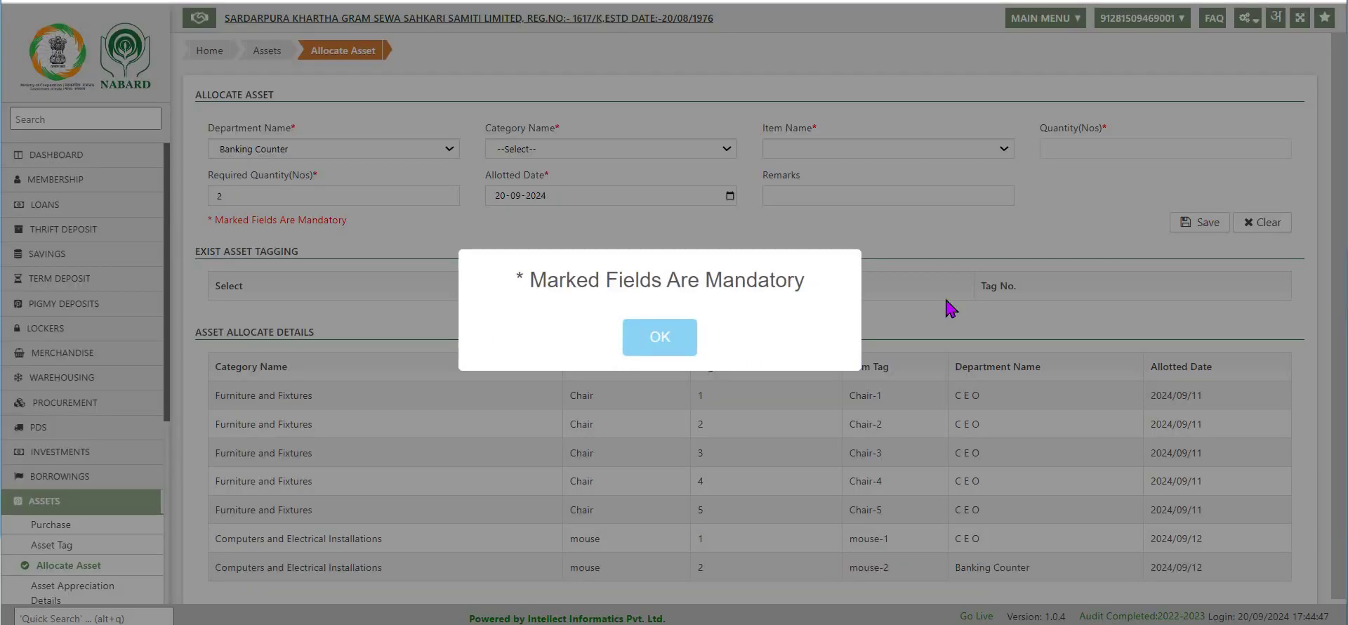
pyautogui.click(642, 338)
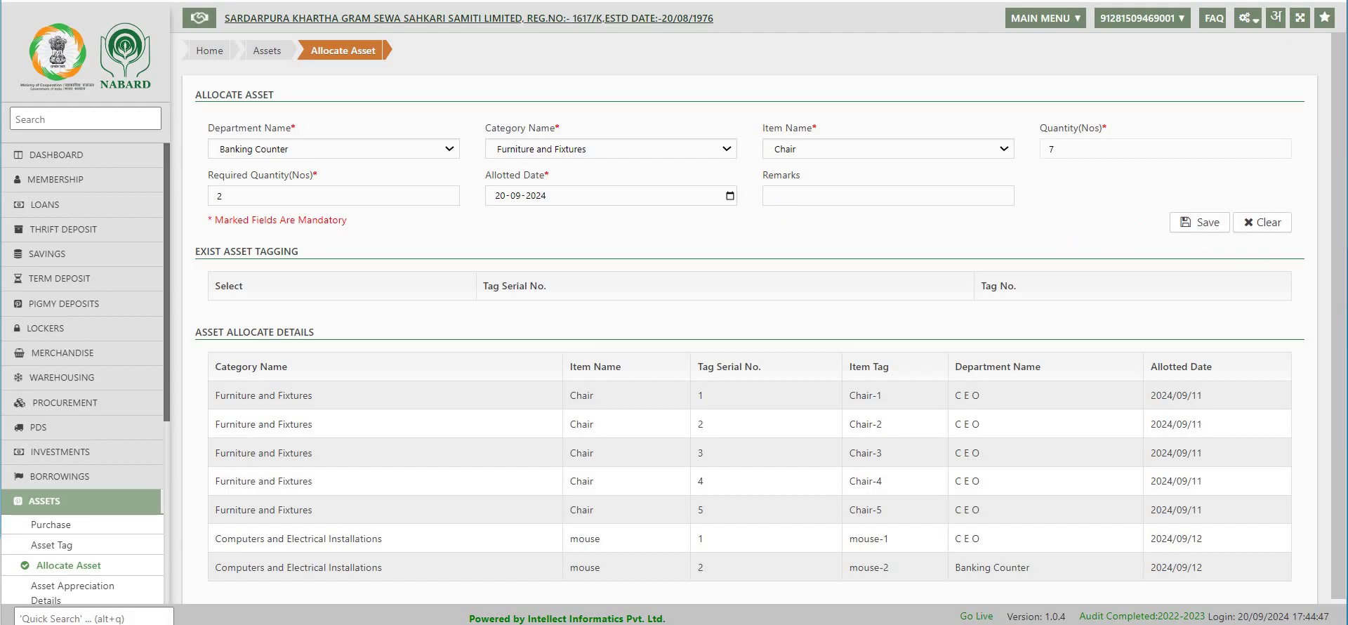
# - Open DeAllocate Asset and view the allocated assets for category Furniture and Fixtures and item Chair
pyautogui.scroll(-3, 21, 468)
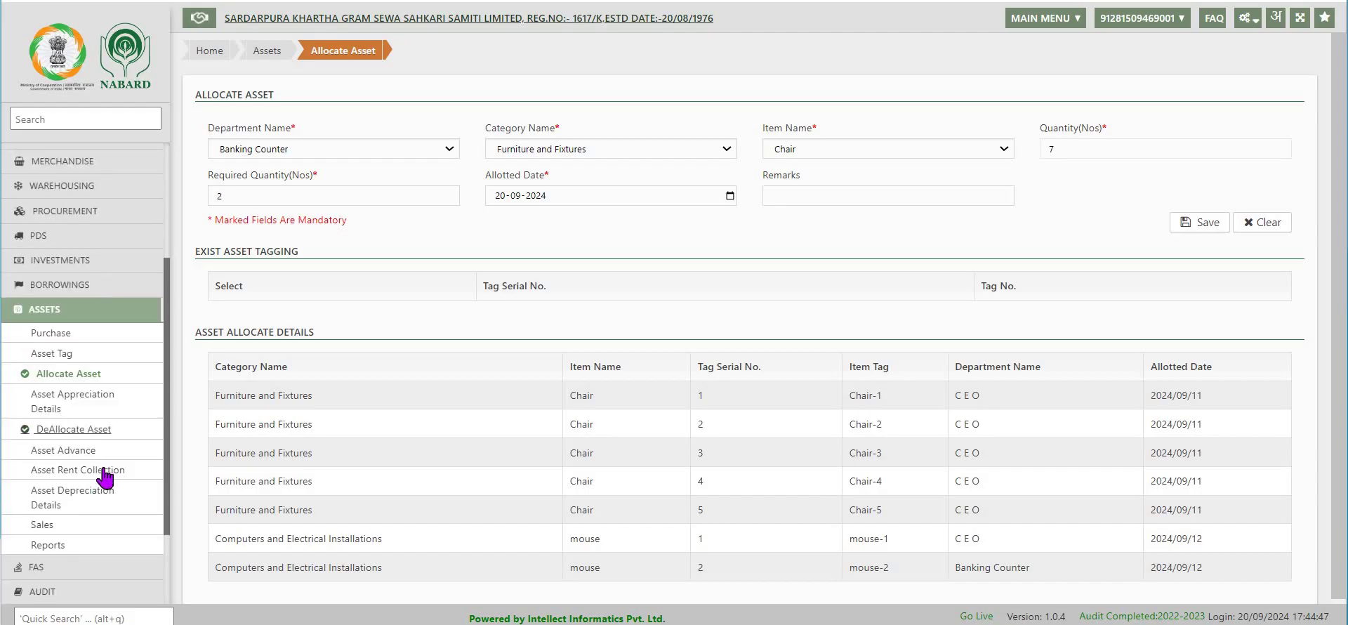
pyautogui.click(119, 430)
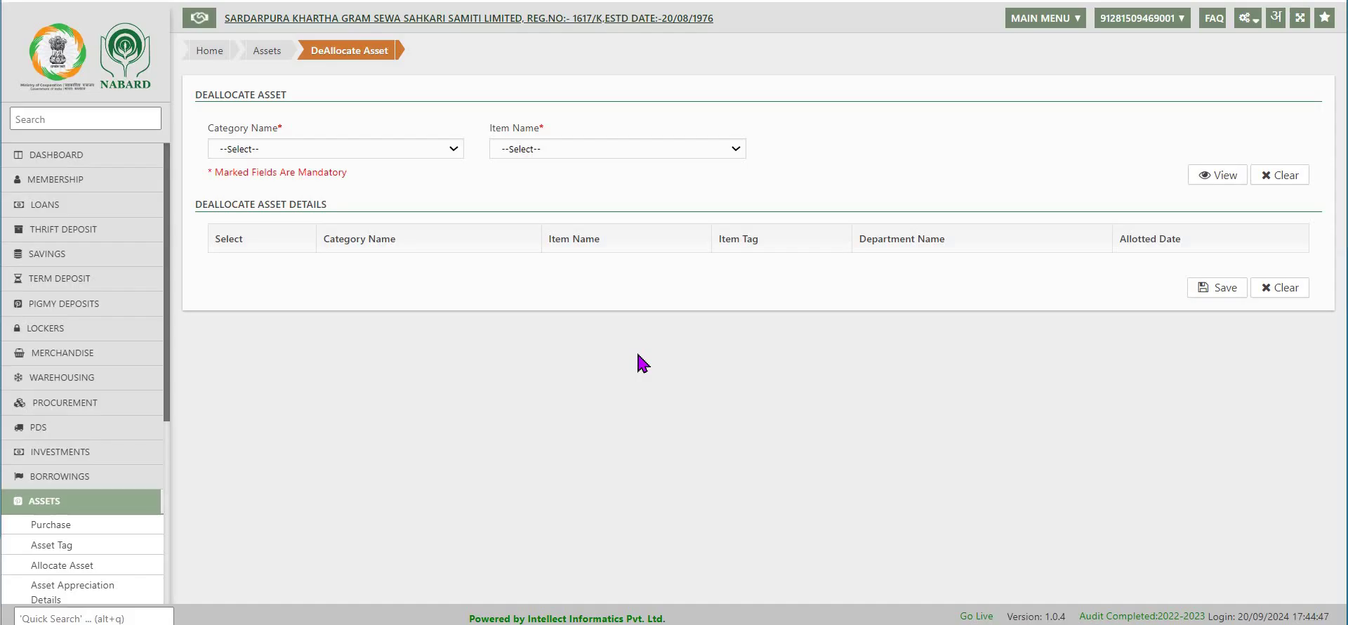
pyautogui.click(451, 148)
pyautogui.click(375, 221)
pyautogui.click(604, 149)
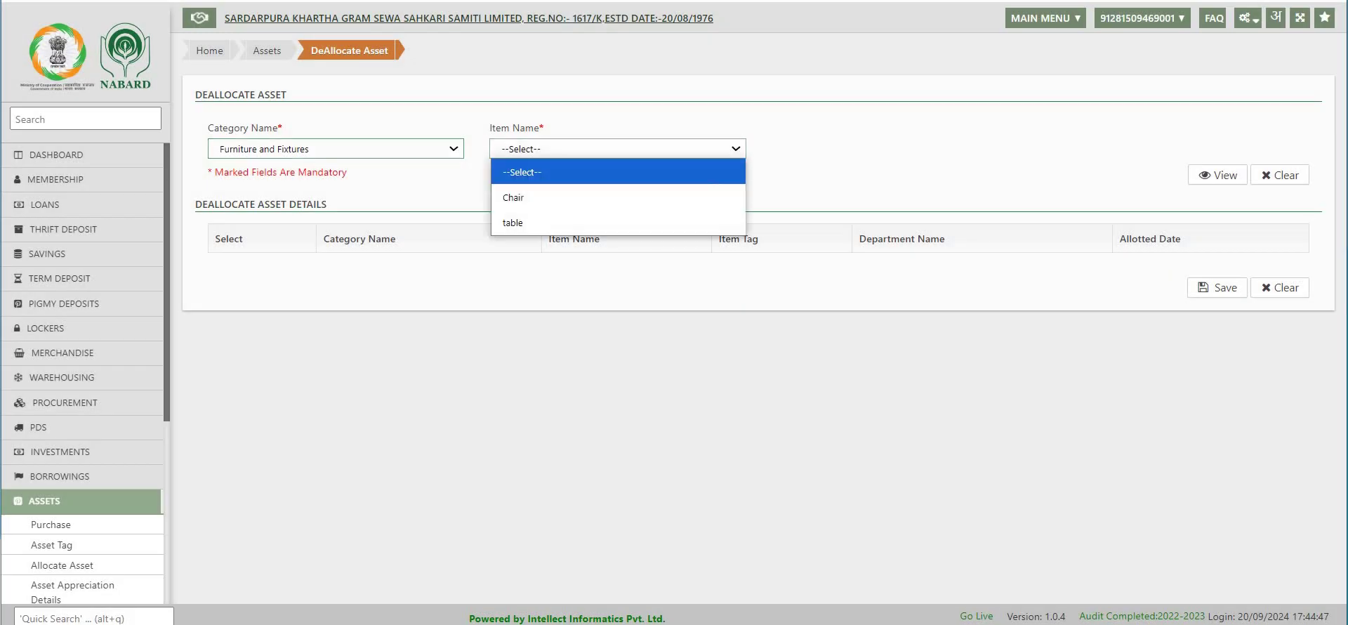
pyautogui.click(603, 198)
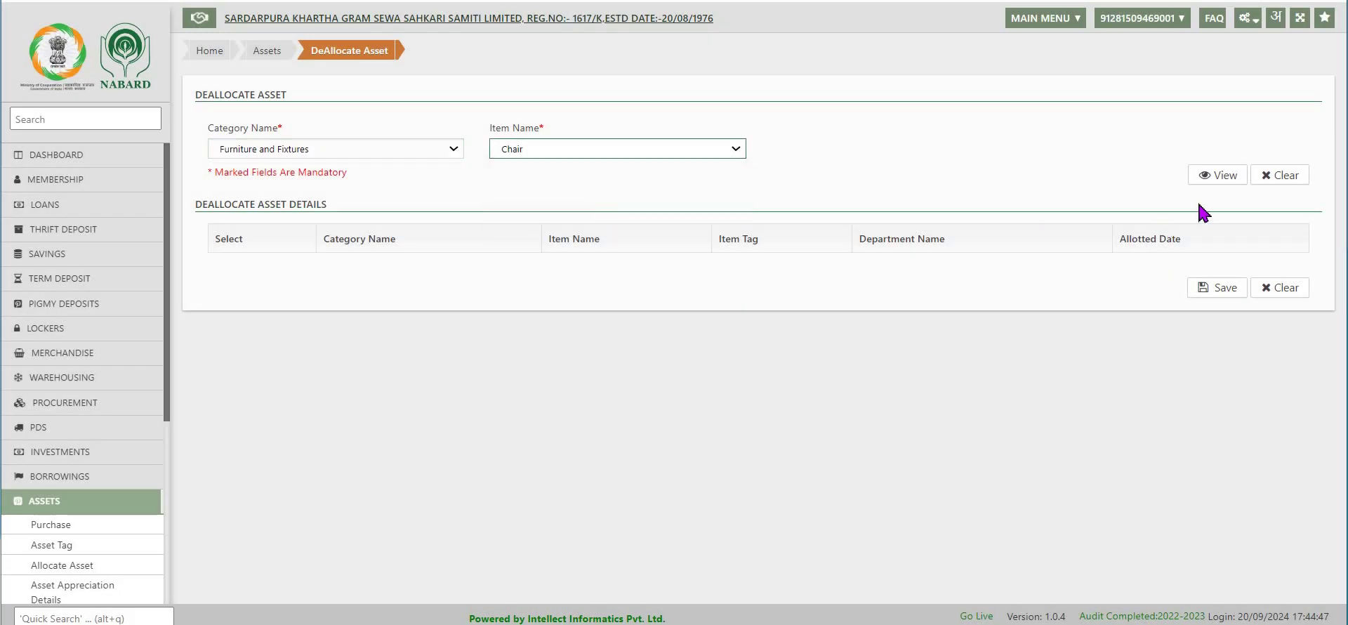
pyautogui.click(1224, 177)
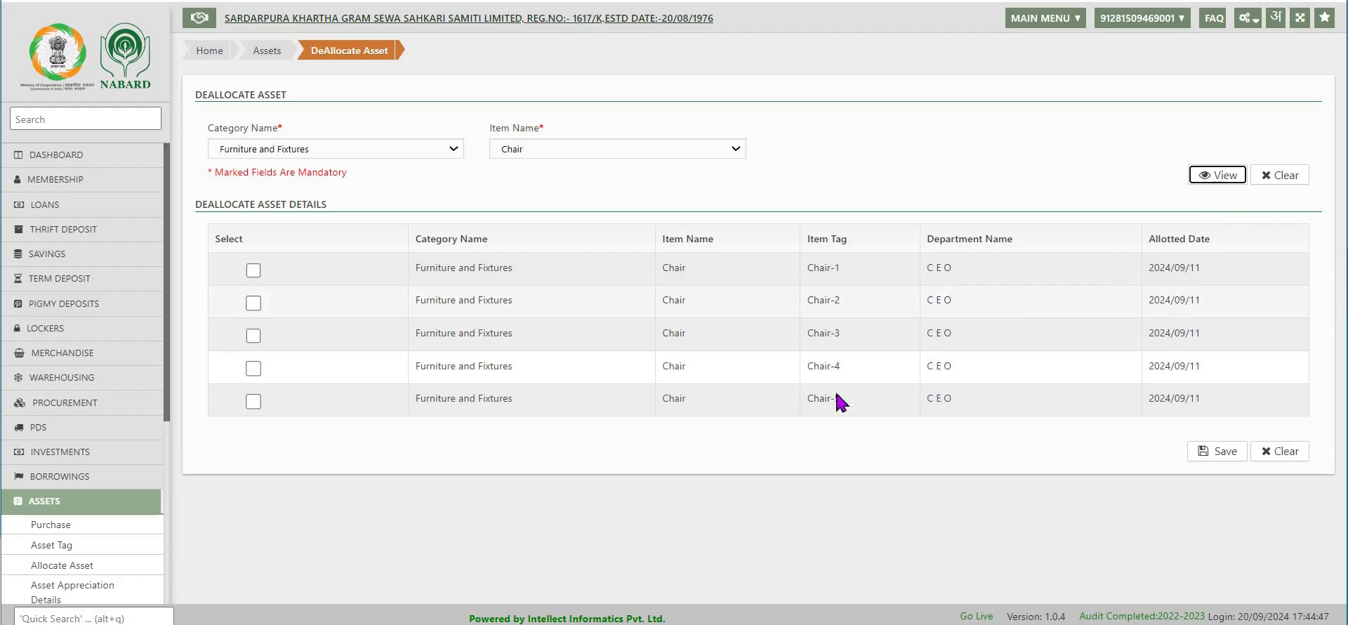
# - Deallocate Chair-4 and Chair-5 from the CEO department and save
pyautogui.click(253, 403)
pyautogui.click(253, 369)
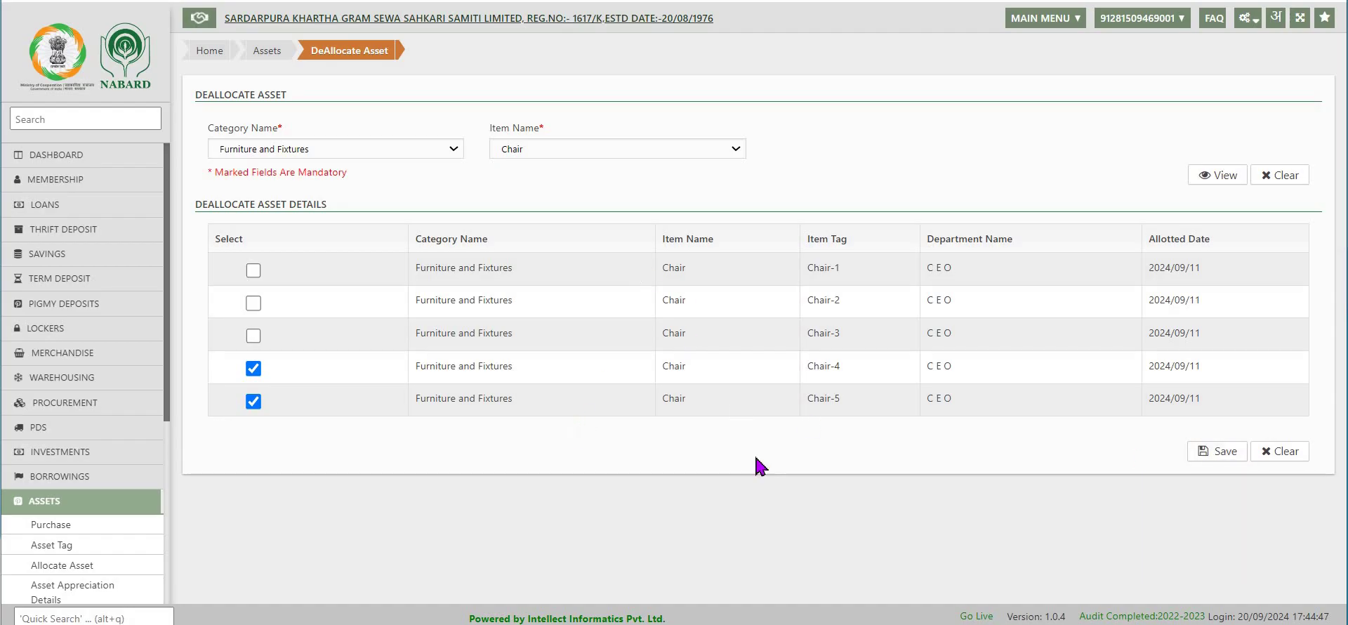
pyautogui.click(1228, 458)
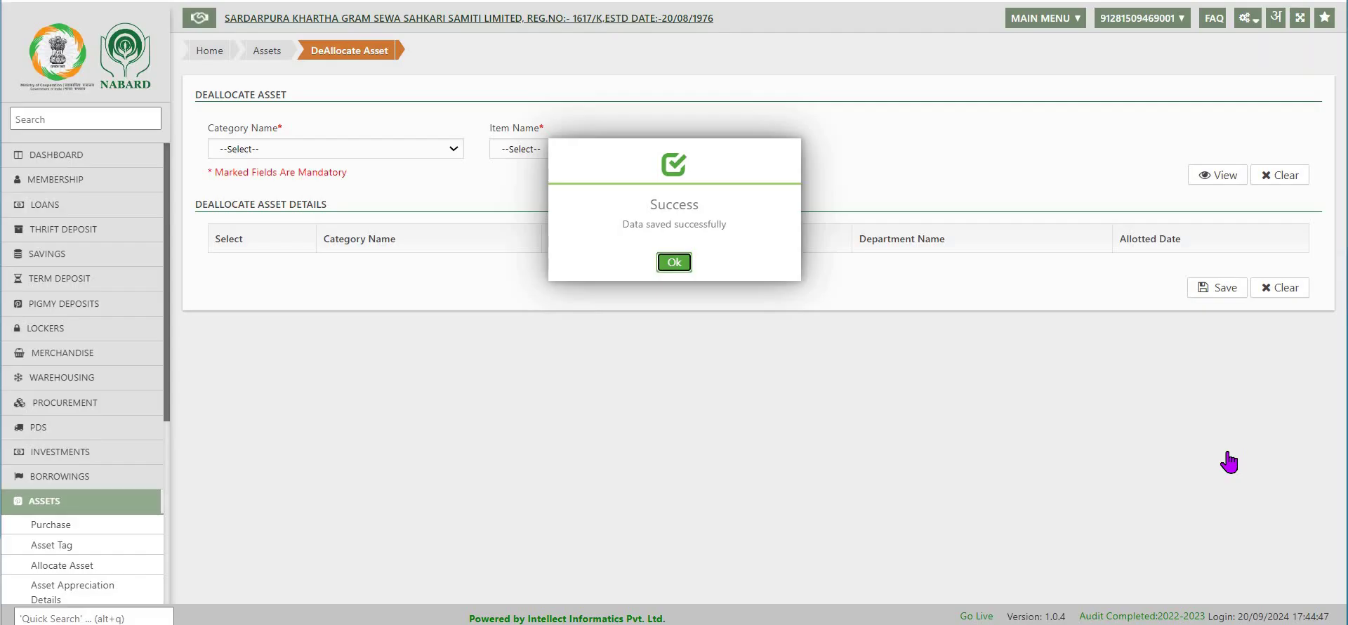
pyautogui.click(675, 265)
# - Open the Rent Advance form under Hire Asset and set it to a non-member
pyautogui.scroll(-3, 154, 506)
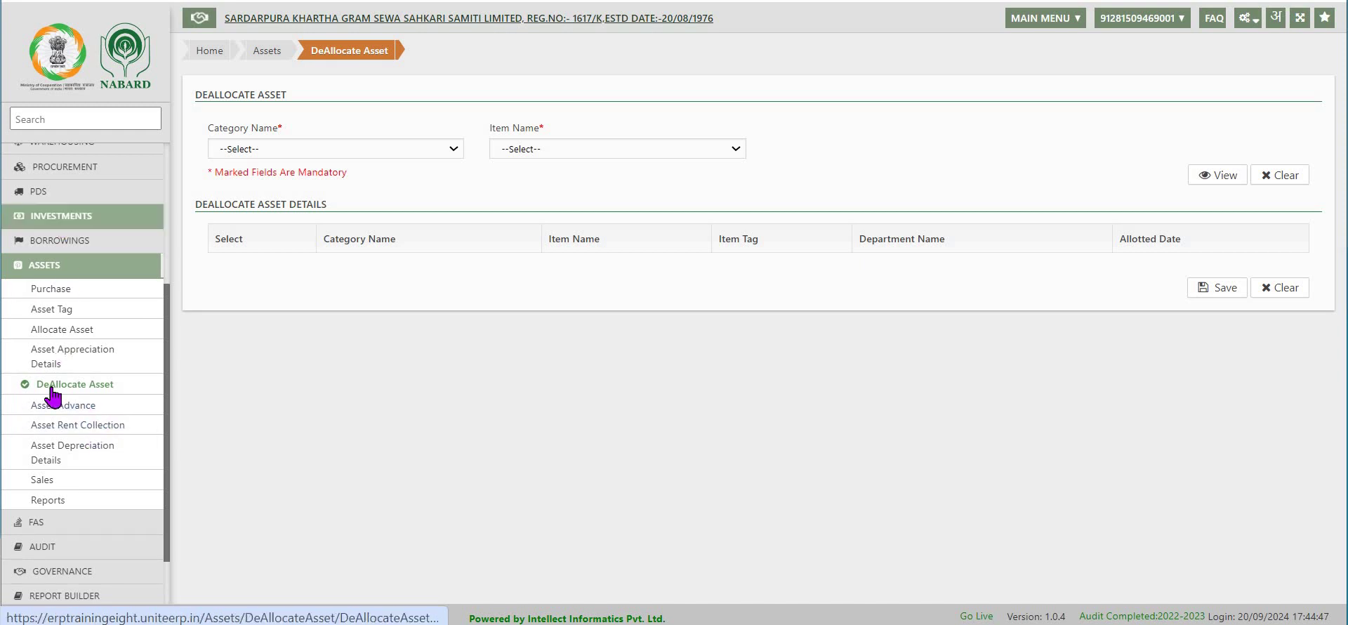
pyautogui.click(67, 291)
pyautogui.moveTo(672, 168)
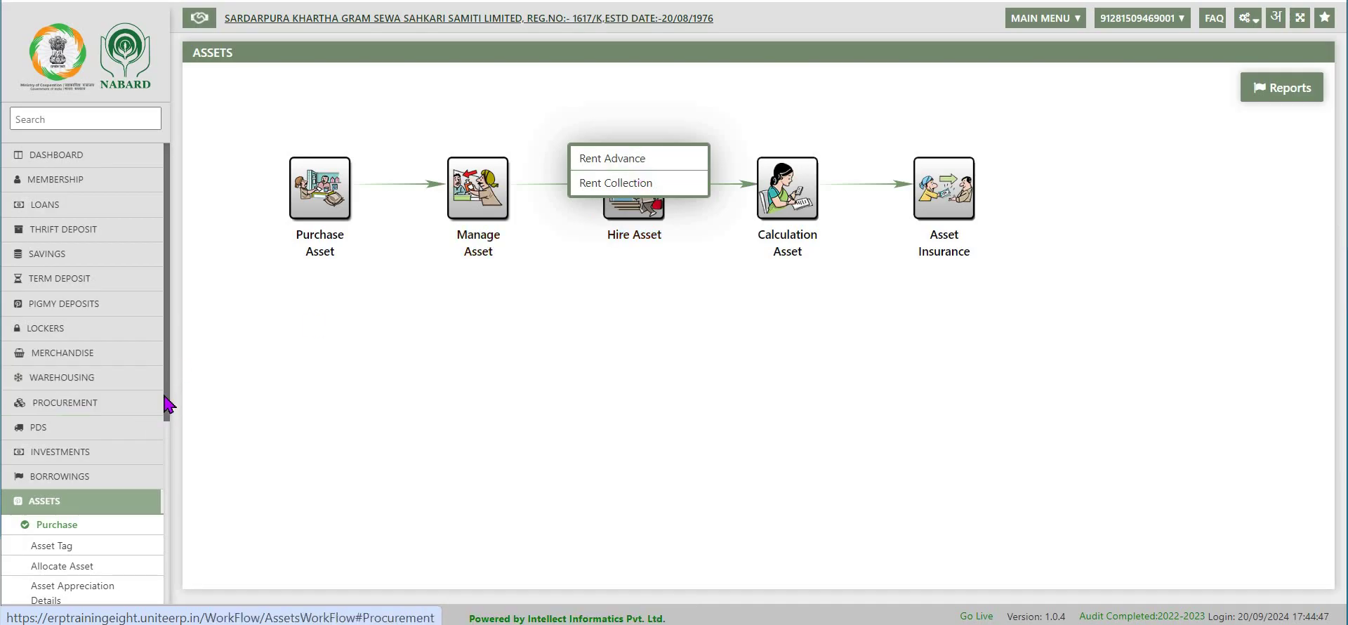
pyautogui.moveTo(164, 405); pyautogui.dragTo(171, 546)
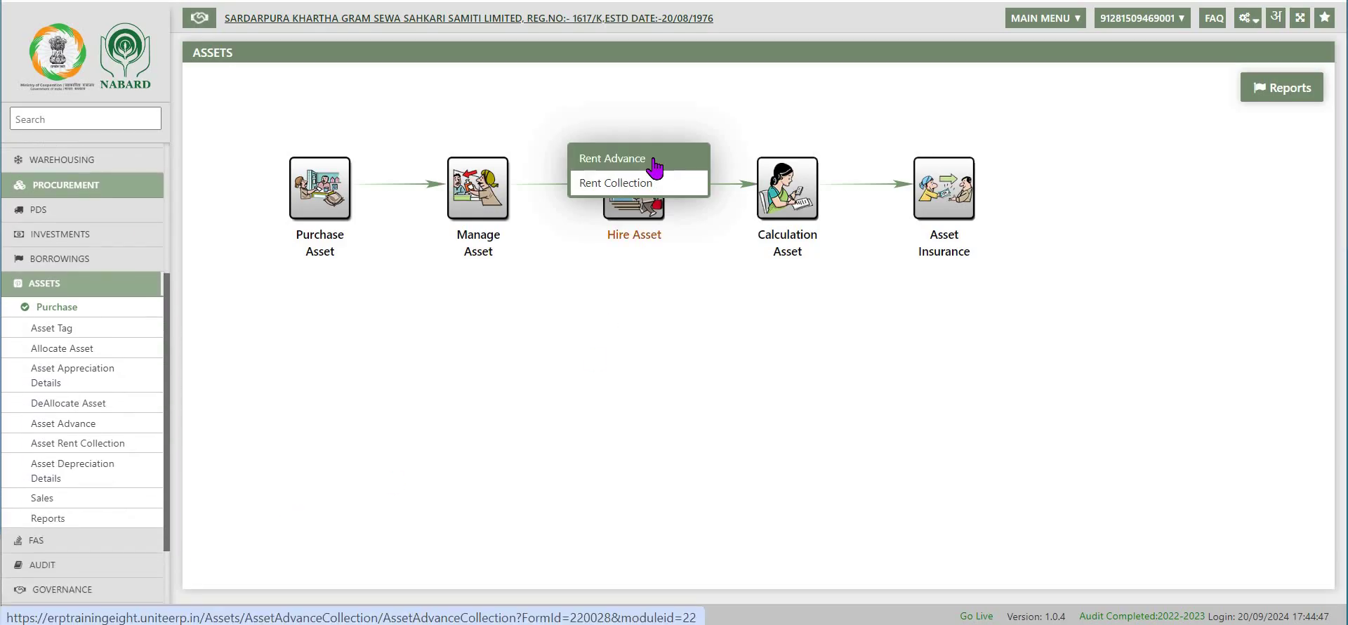
pyautogui.click(654, 161)
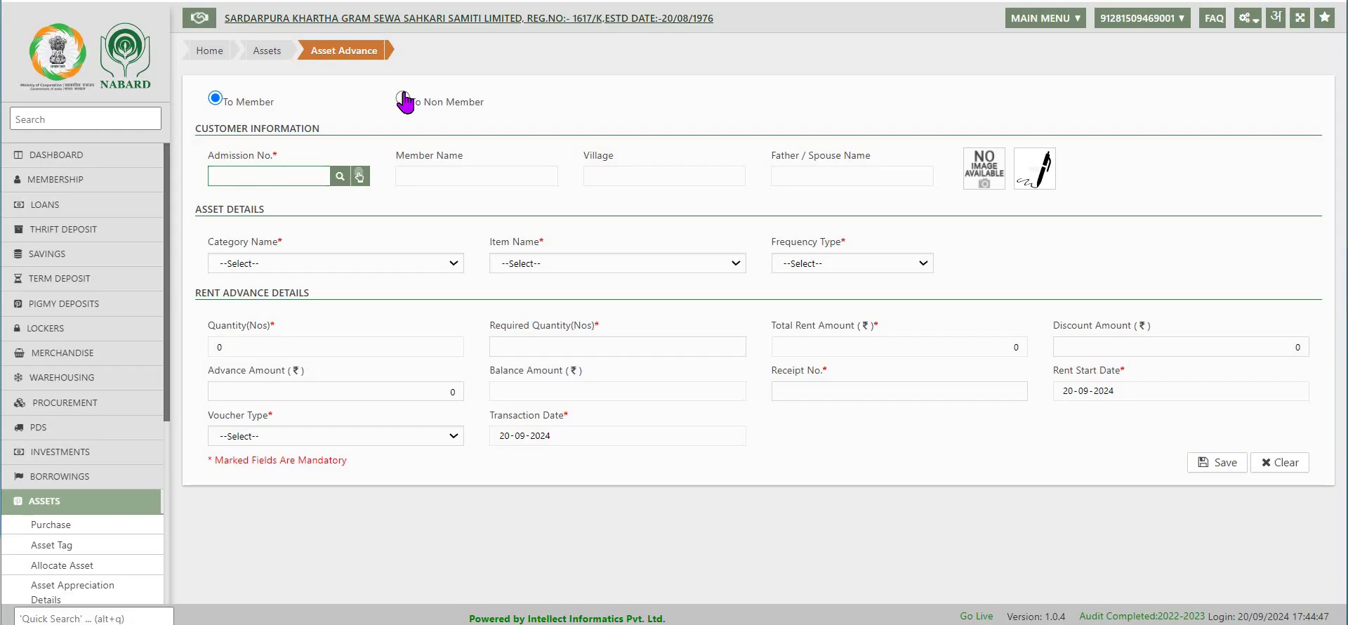
pyautogui.click(402, 98)
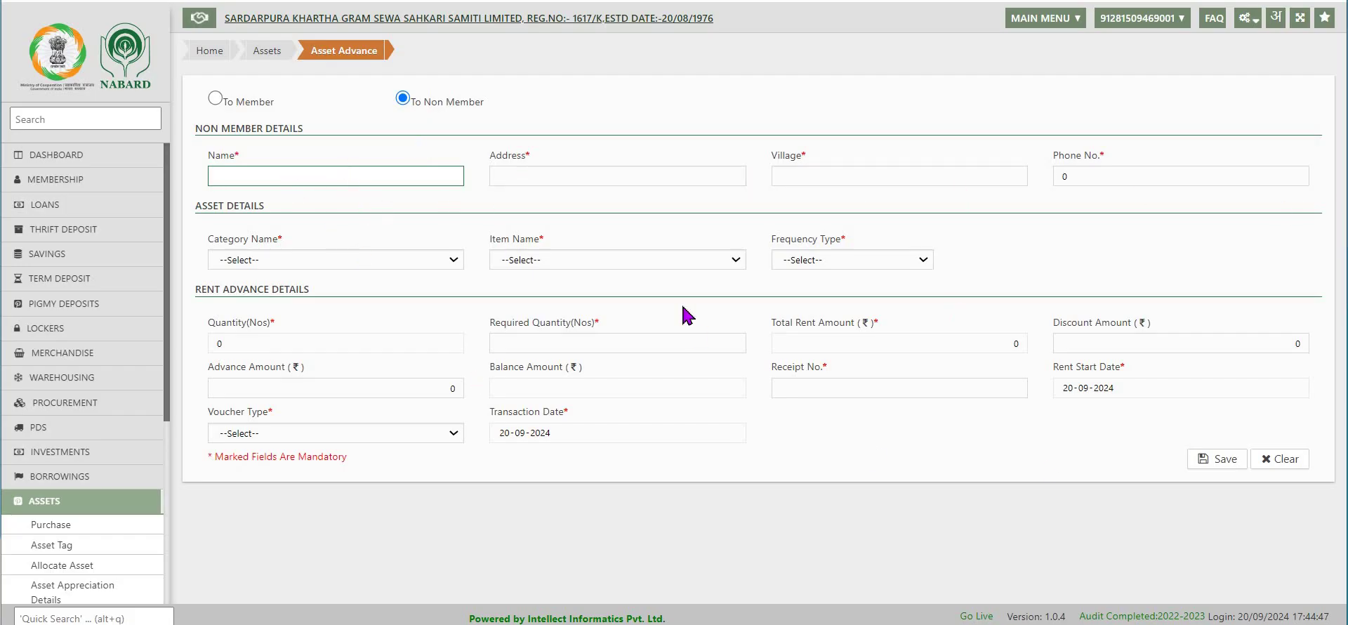
pyautogui.click(453, 260)
pyautogui.click(344, 334)
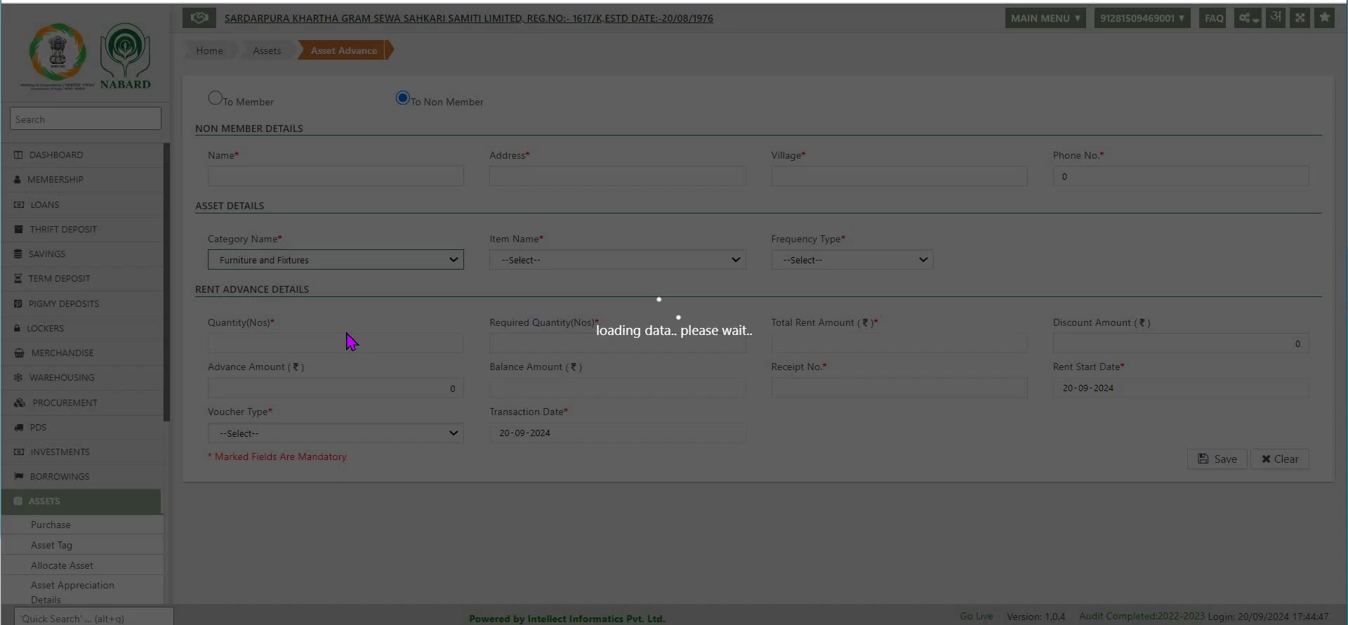
pyautogui.click(653, 263)
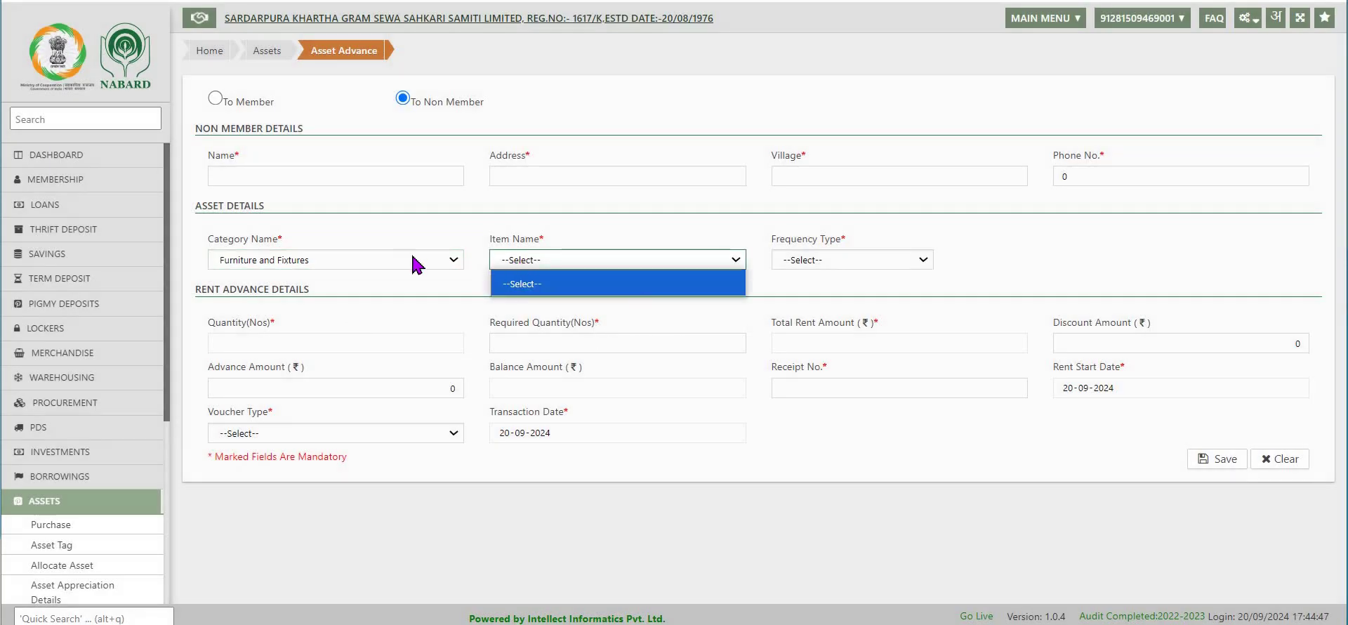
# - Set the rent advance's asset to category Vehicles, item Harvestor, with Daily frequency
pyautogui.click(449, 260)
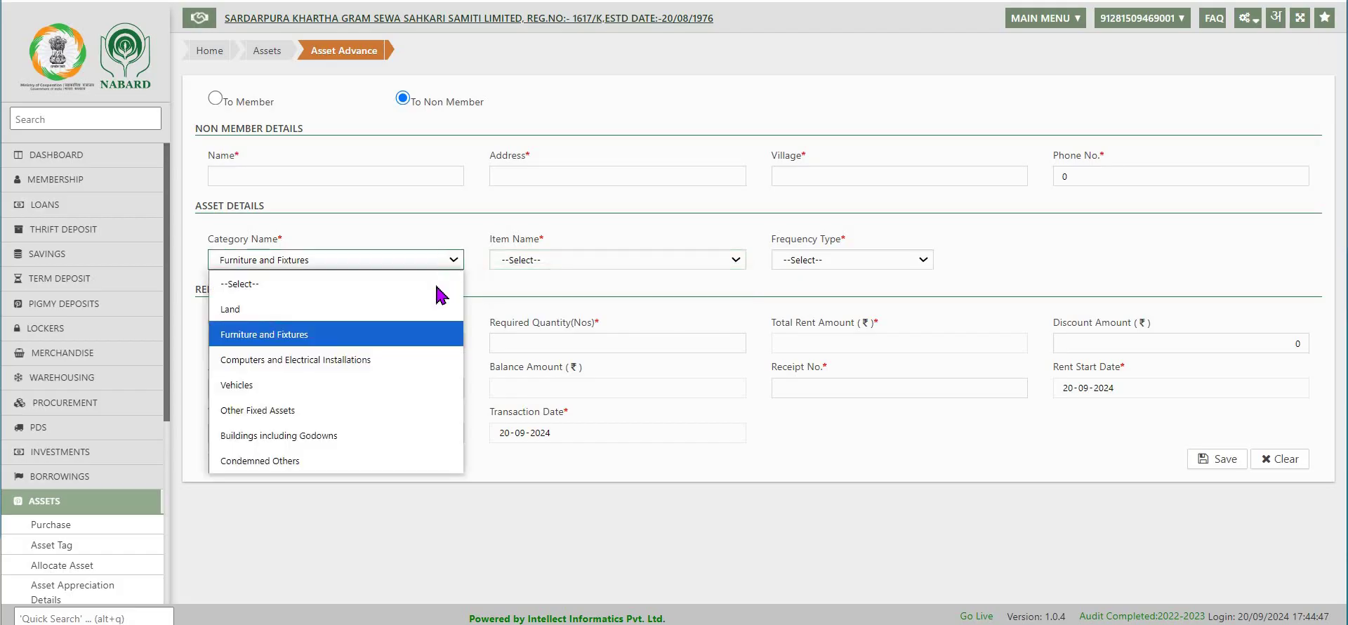
pyautogui.click(339, 386)
pyautogui.click(913, 261)
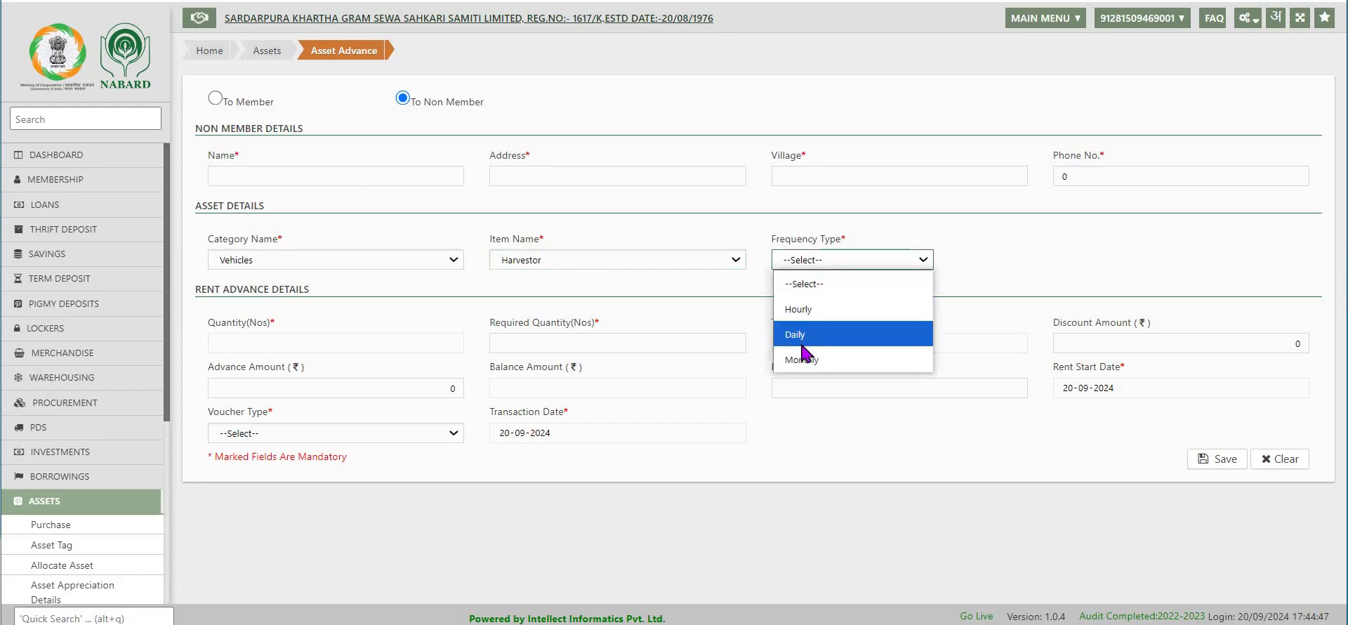
pyautogui.click(798, 341)
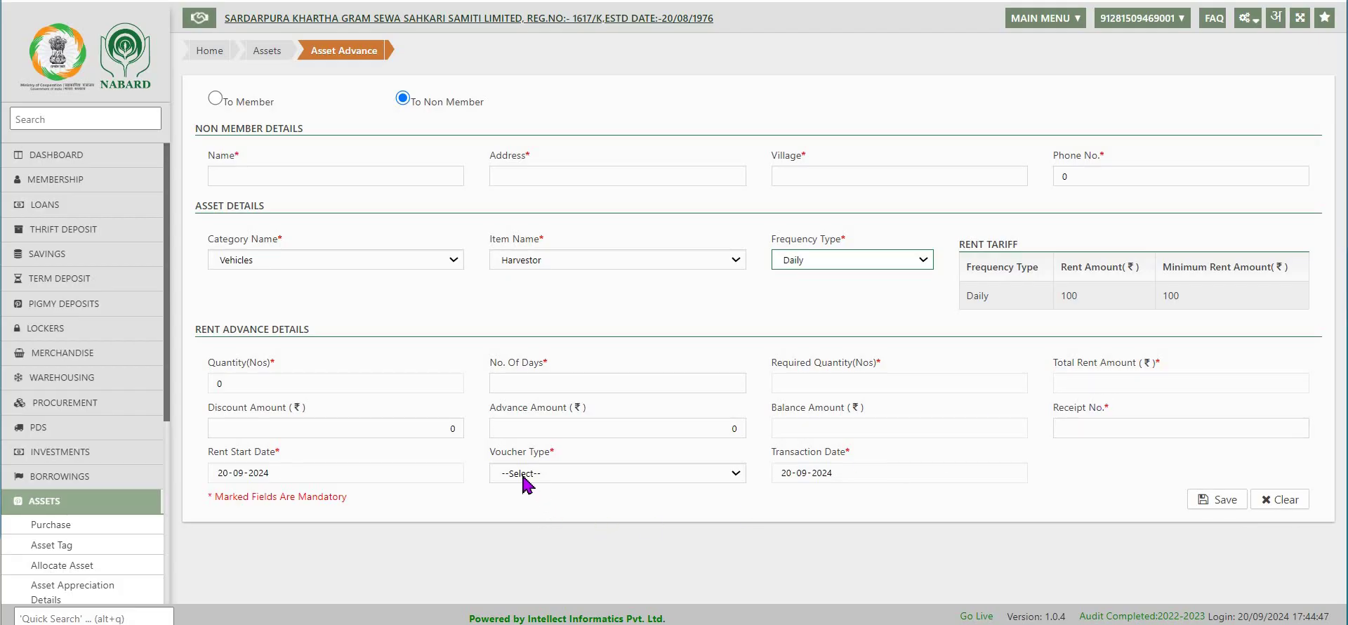
# - Set the rent advance's voucher type to Cash
pyautogui.click(739, 475)
pyautogui.click(657, 524)
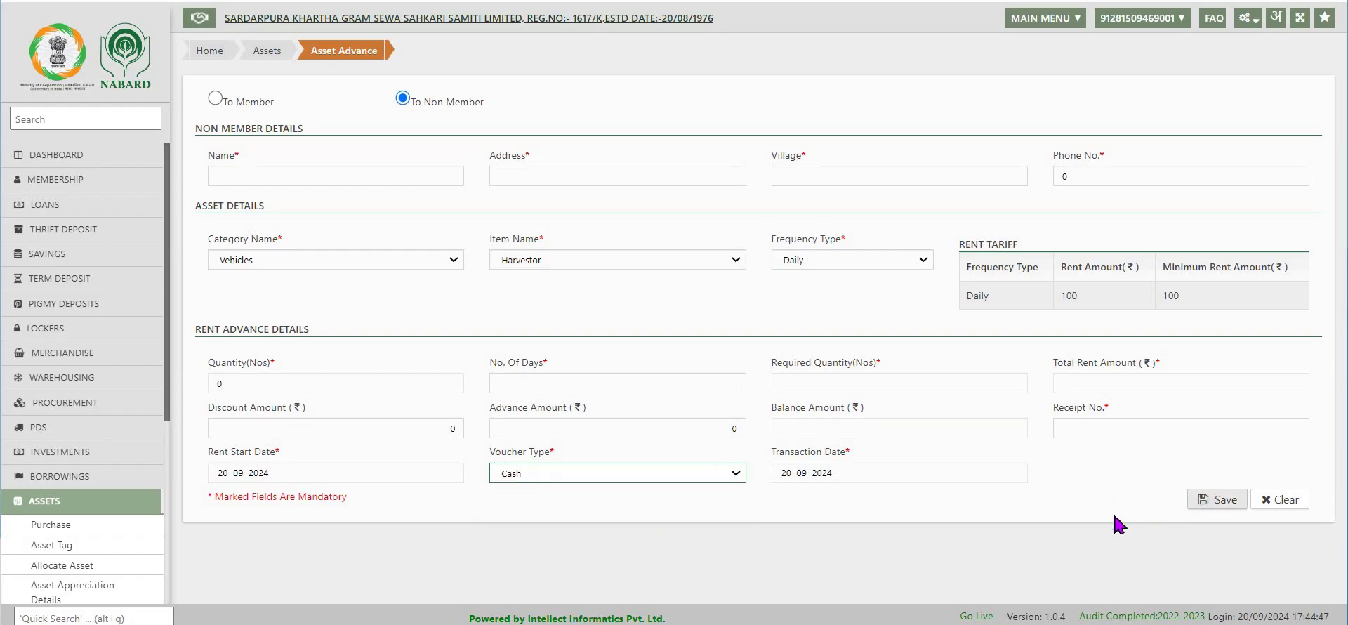
pyautogui.click(735, 473)
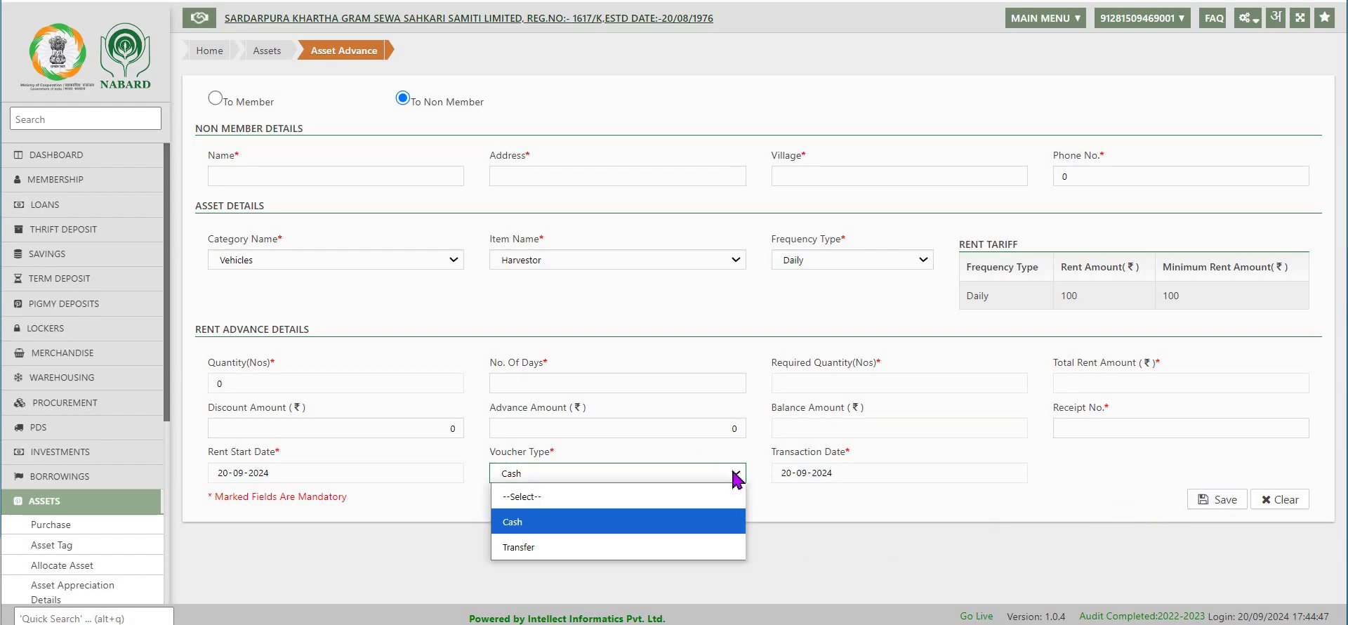
pyautogui.click(546, 535)
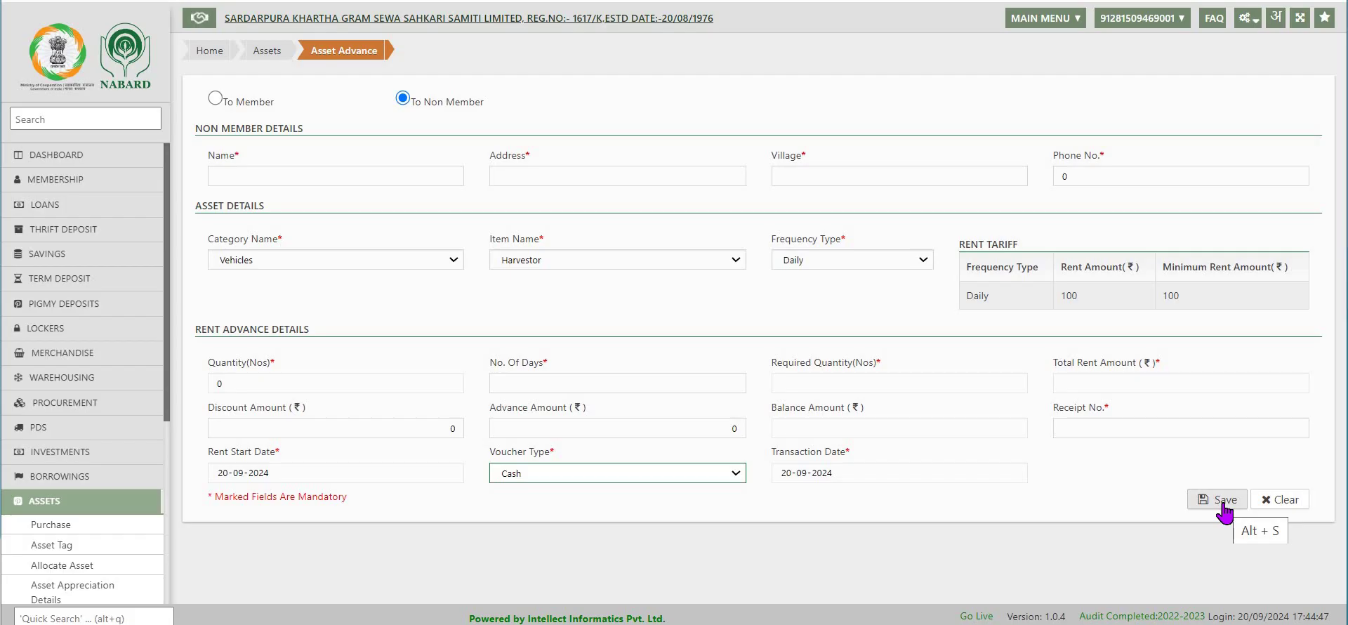
pyautogui.click(1222, 499)
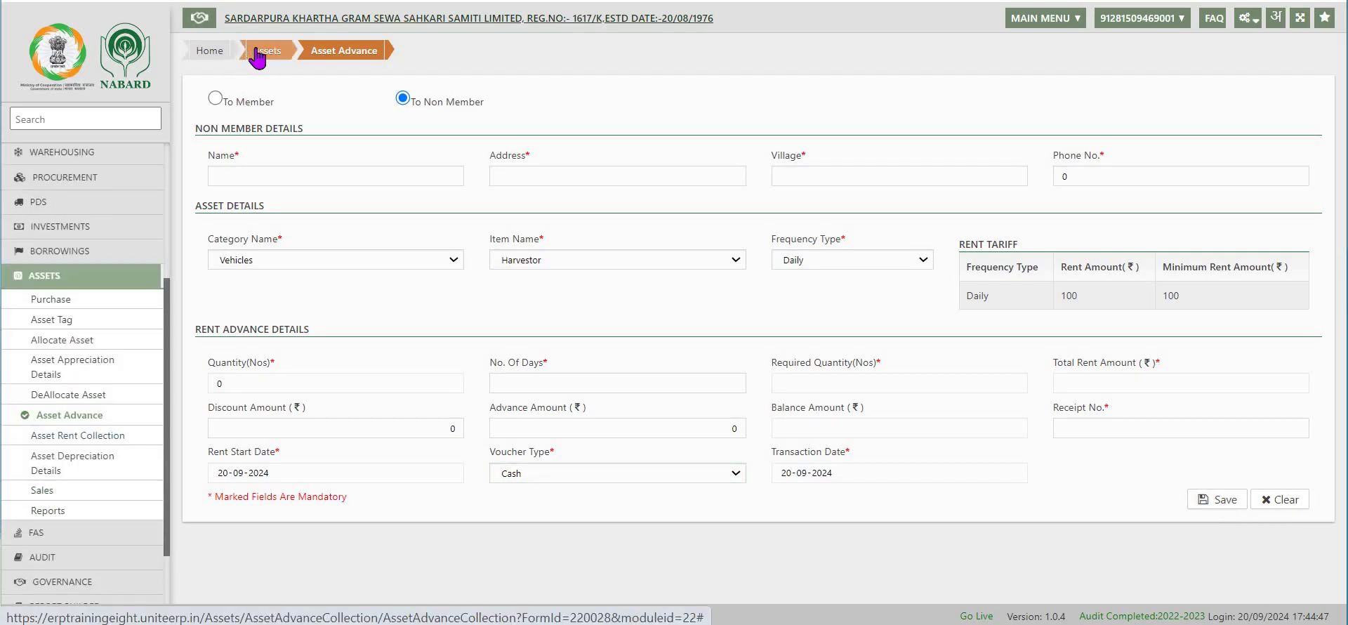
# - Open Asset Rent Collection, choose the listed receipt number and select its Harvestor rent advance record
pyautogui.click(137, 477)
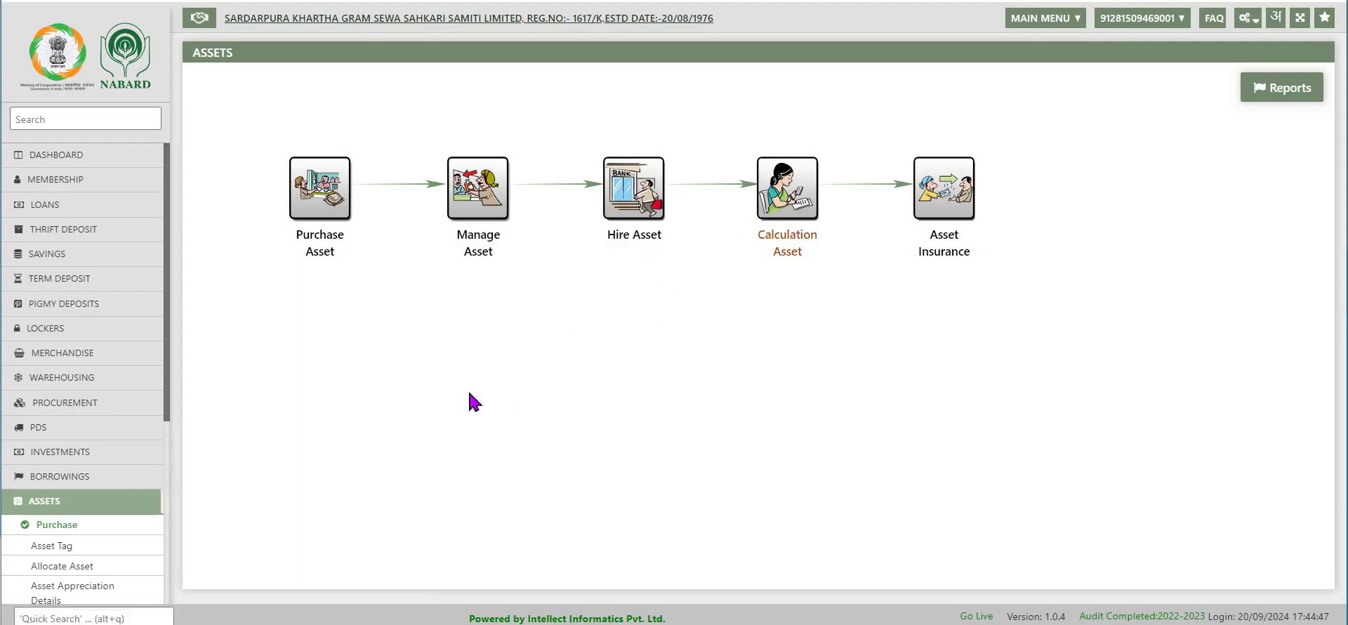
pyautogui.scroll(-3, 154, 520)
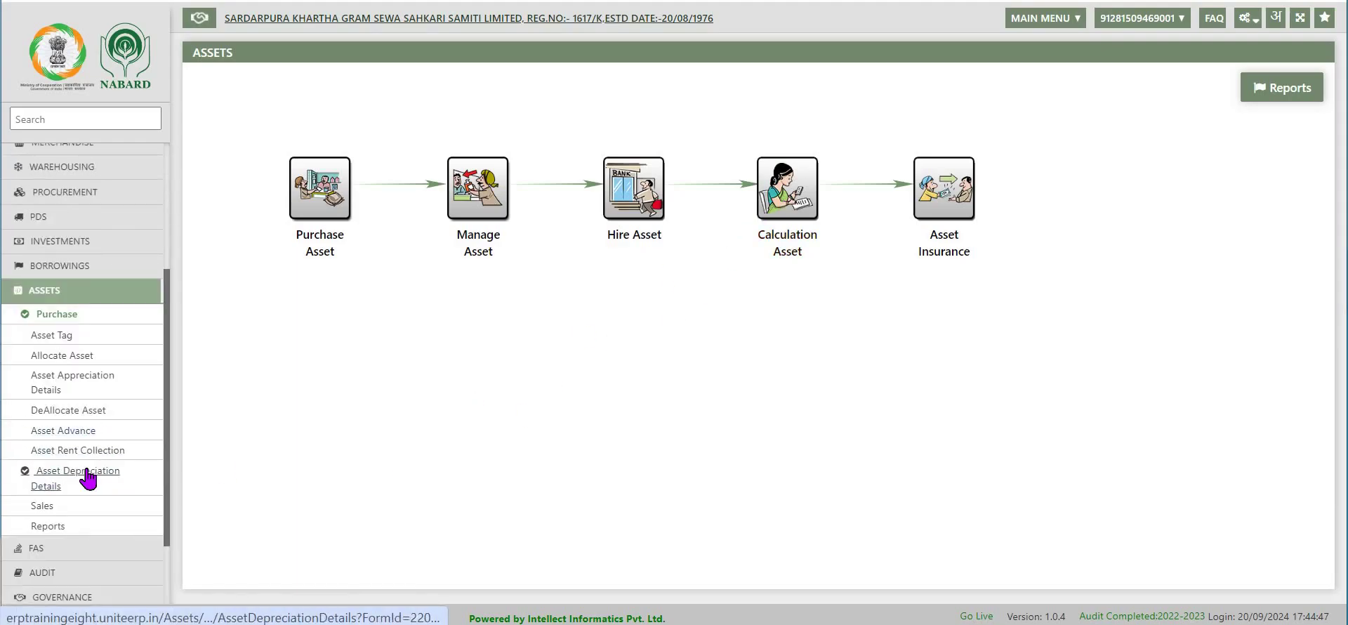
pyautogui.click(102, 451)
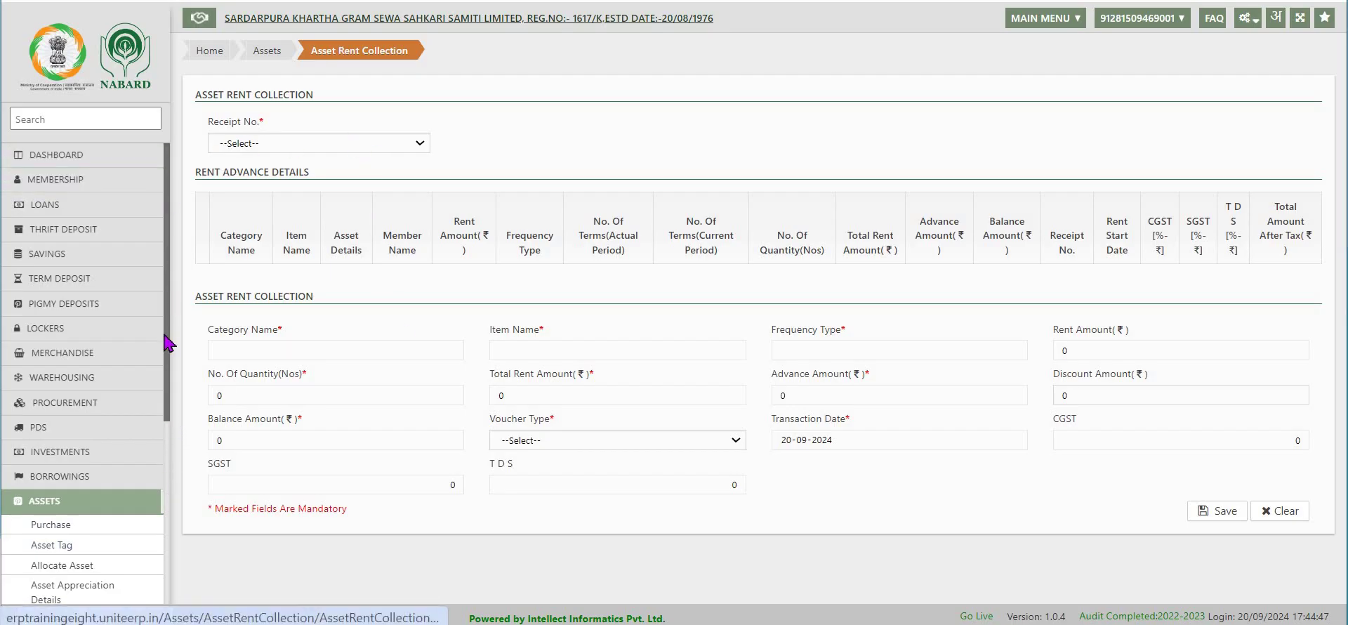
pyautogui.scroll(-3, 165, 345)
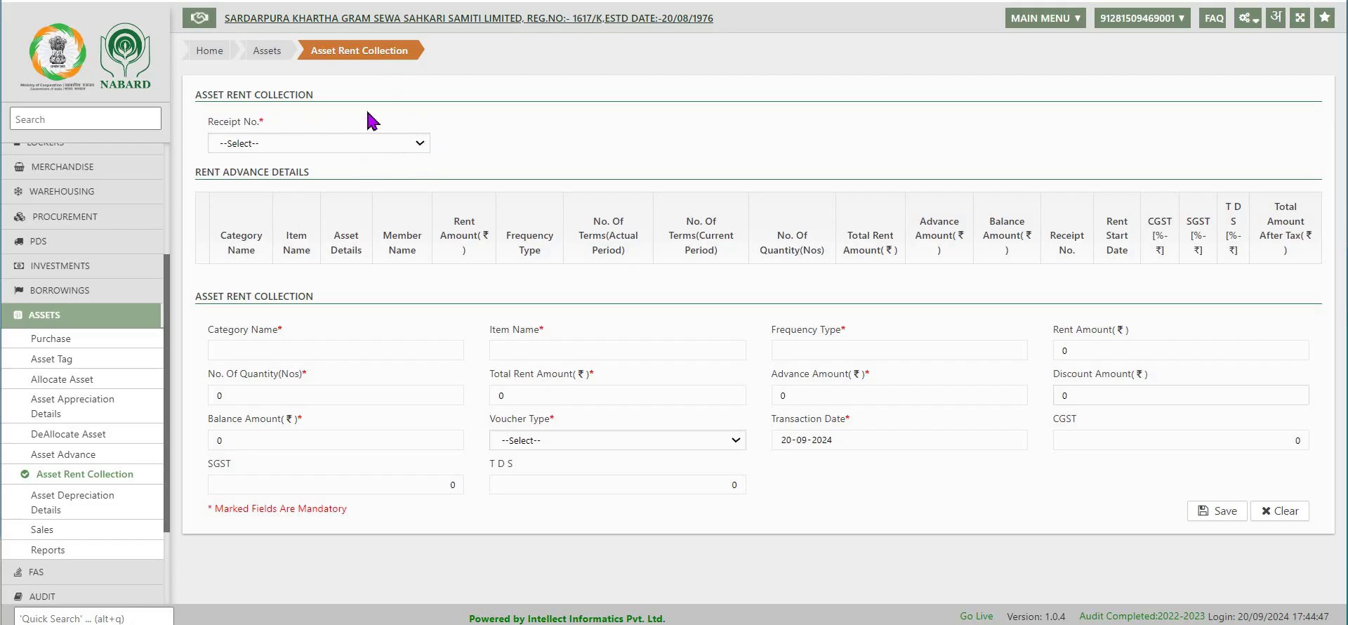
pyautogui.click(420, 143)
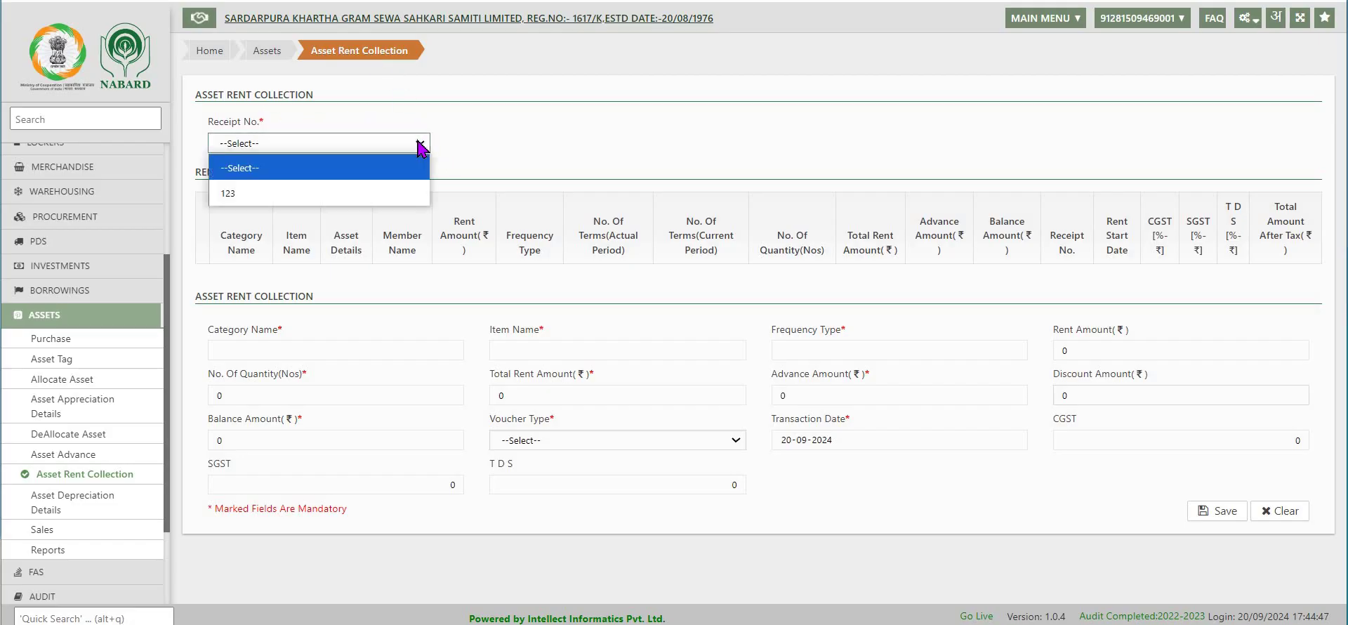
pyautogui.click(232, 197)
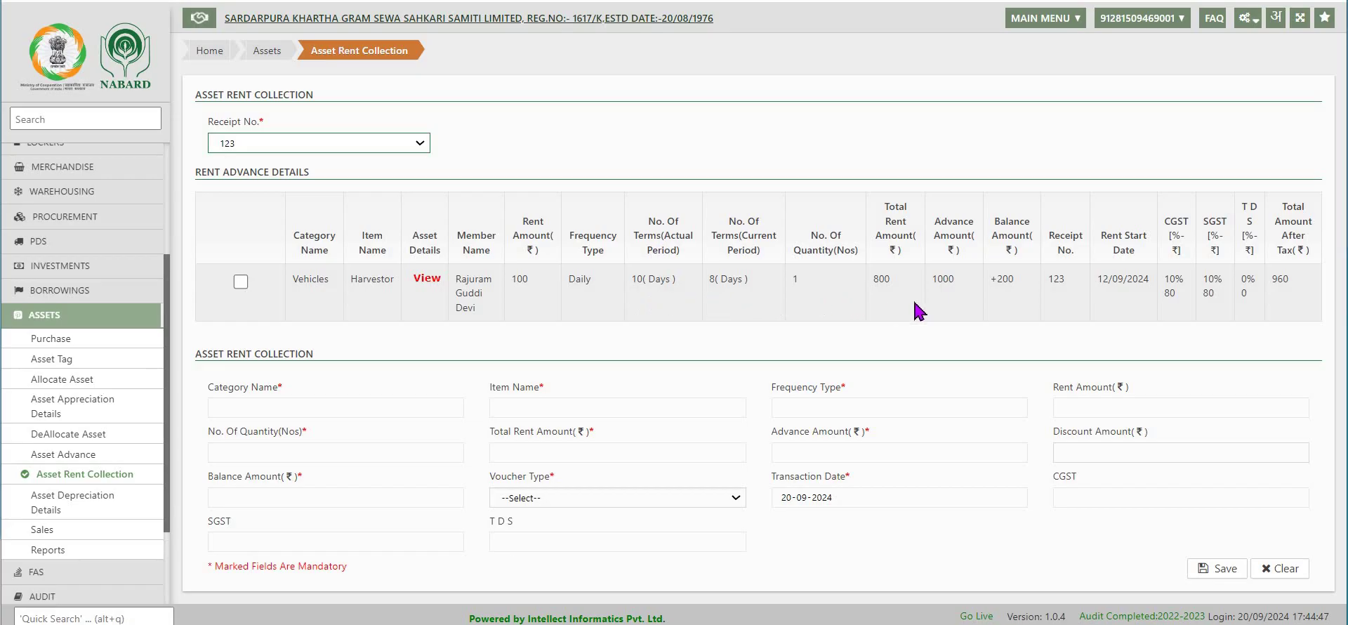
pyautogui.click(1034, 312)
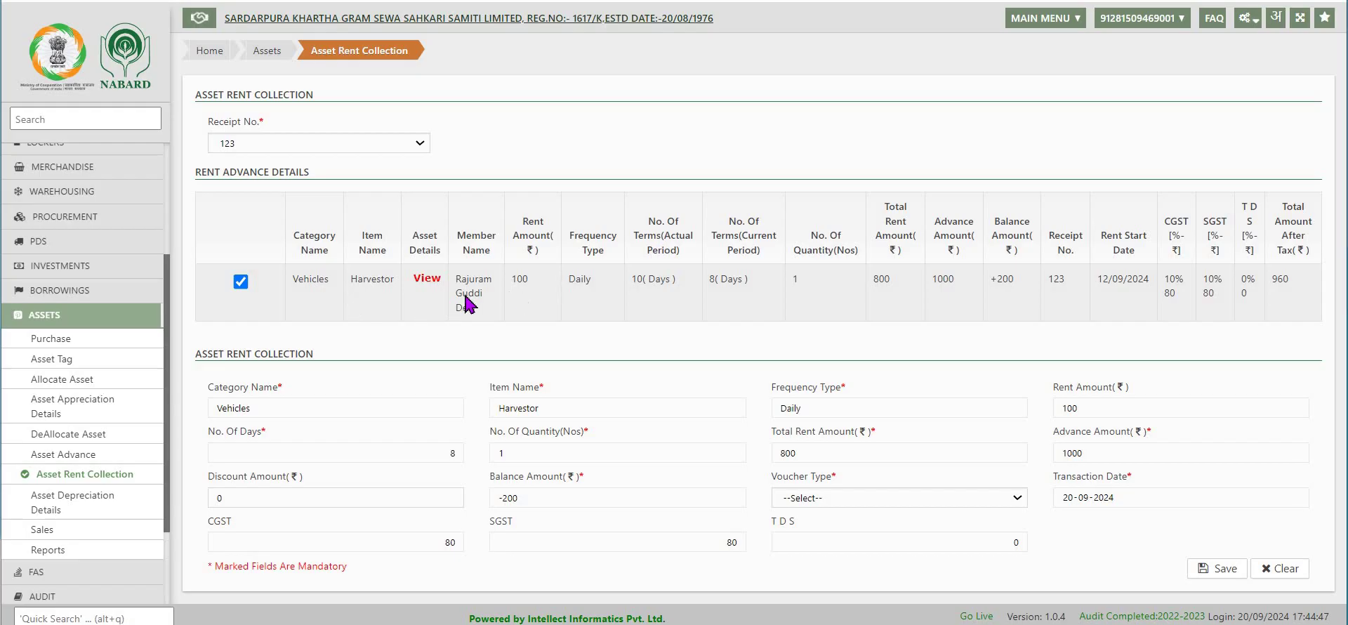
# - View and close the tag details of the selected Harvestor record, and set the rent collection's voucher type to Cash
pyautogui.click(434, 281)
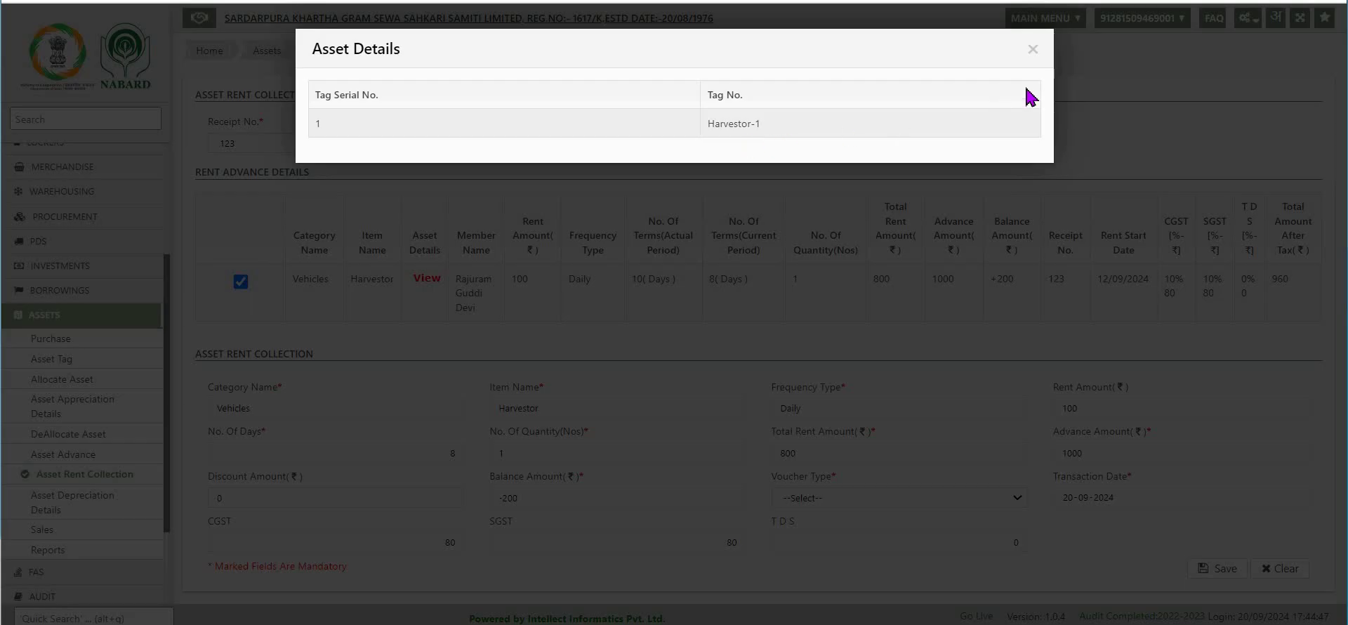
pyautogui.click(1032, 50)
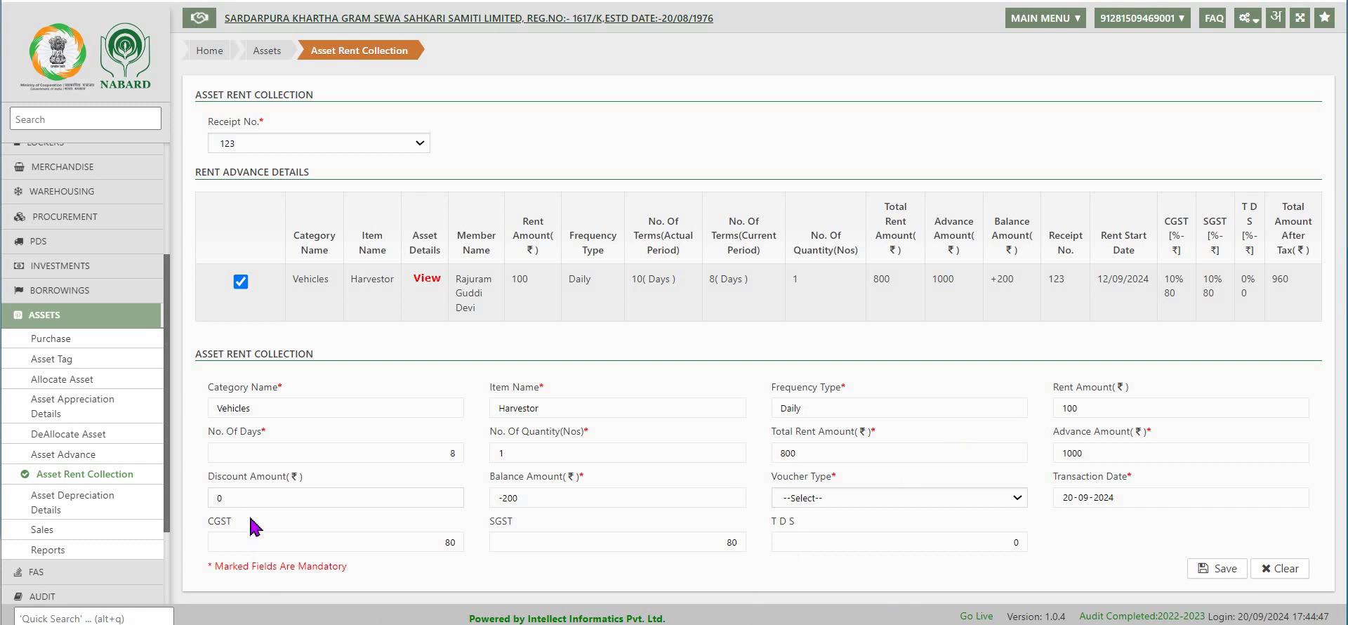
pyautogui.click(1015, 500)
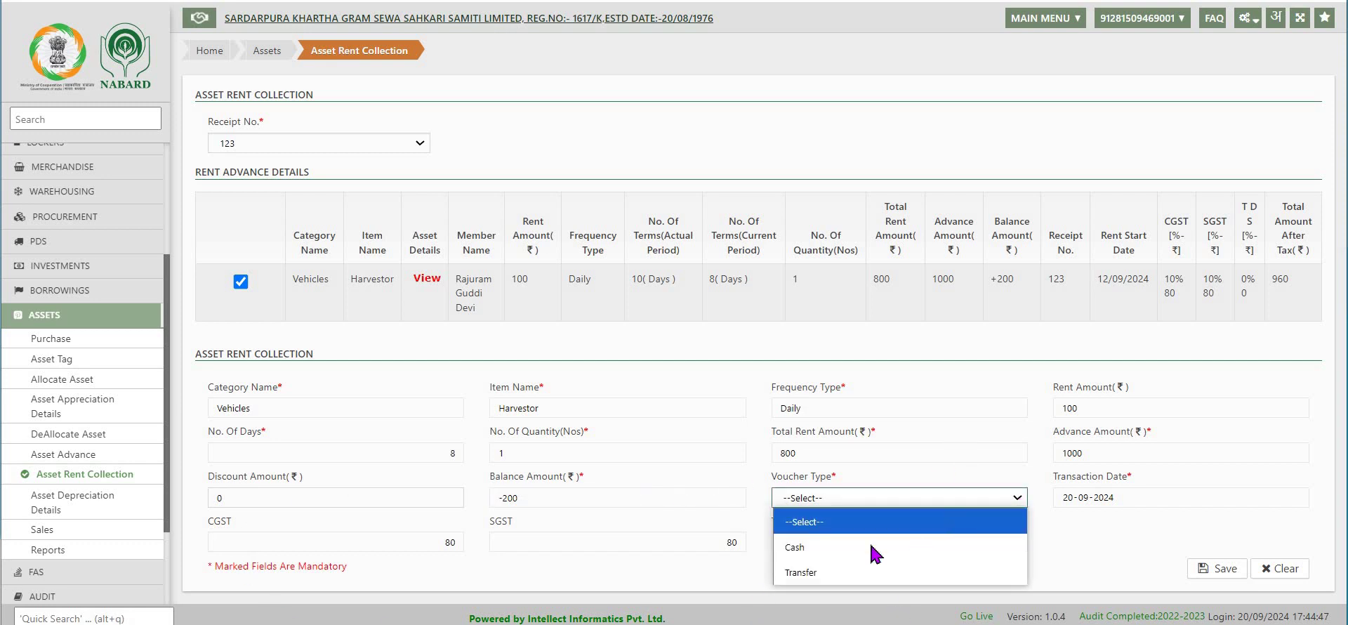
pyautogui.click(831, 548)
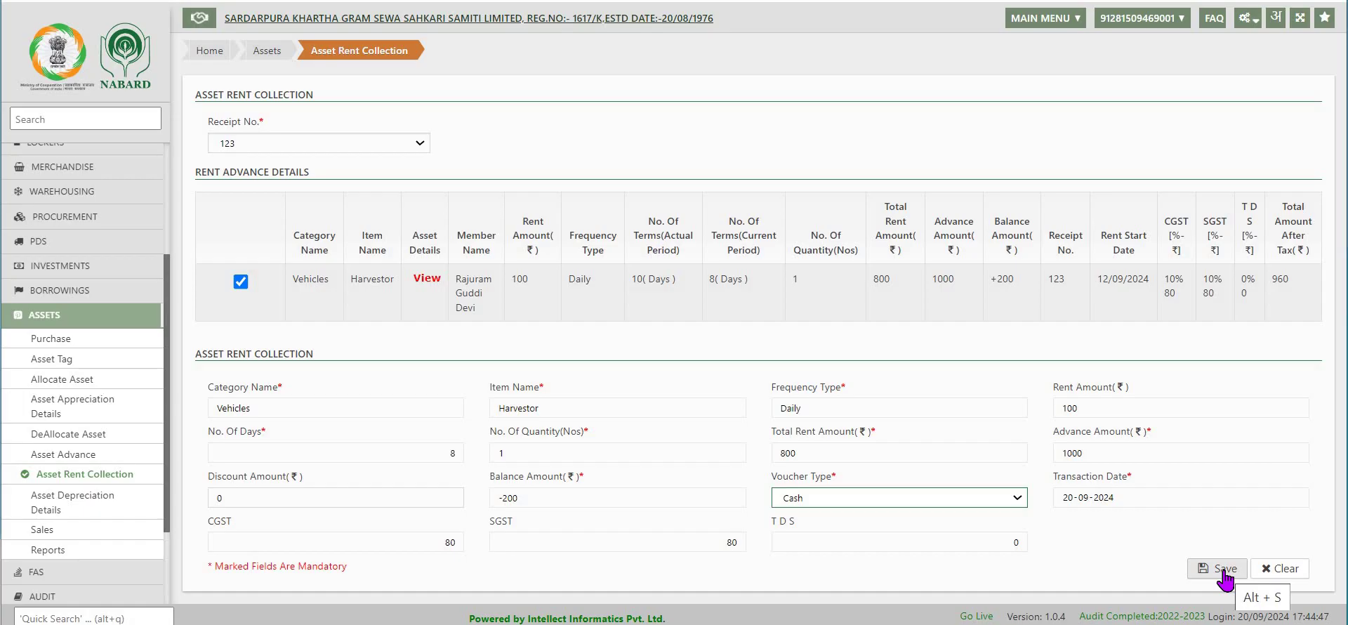
# - Open Asset Depreciation Details, choose category Furniture and Fixtures and ledger Depreciation on Properties exp, and apply rounding
pyautogui.scroll(-1, 24, 443)
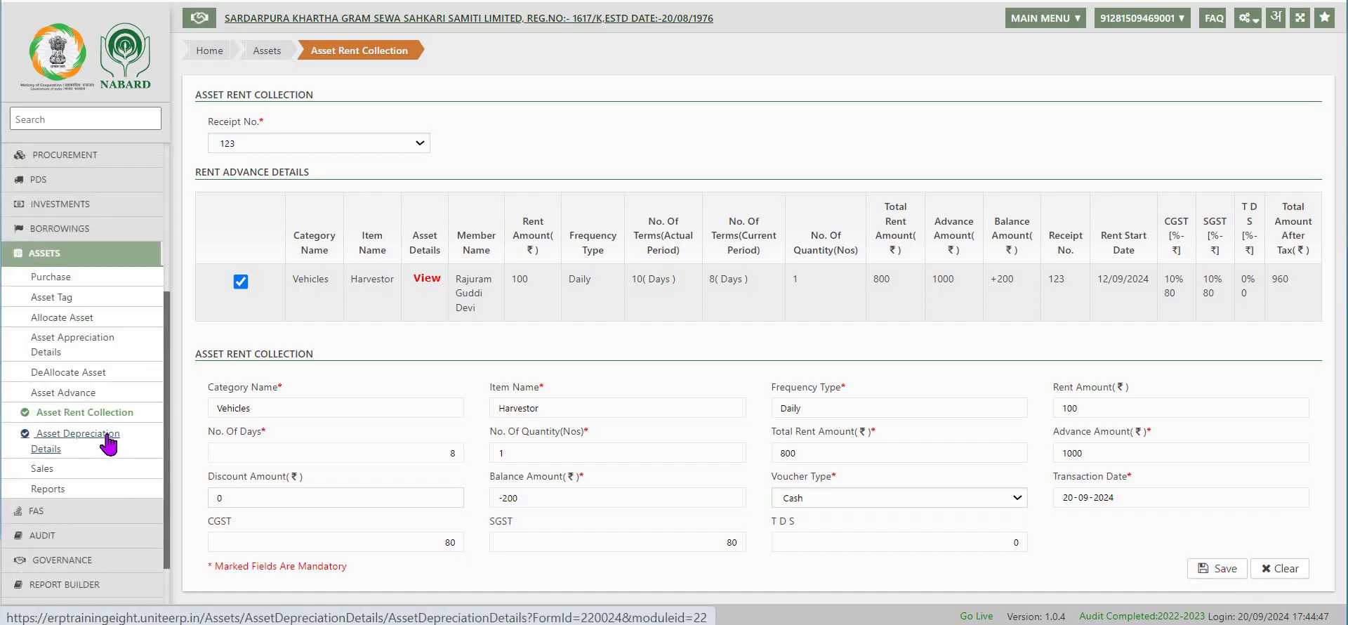
pyautogui.click(106, 435)
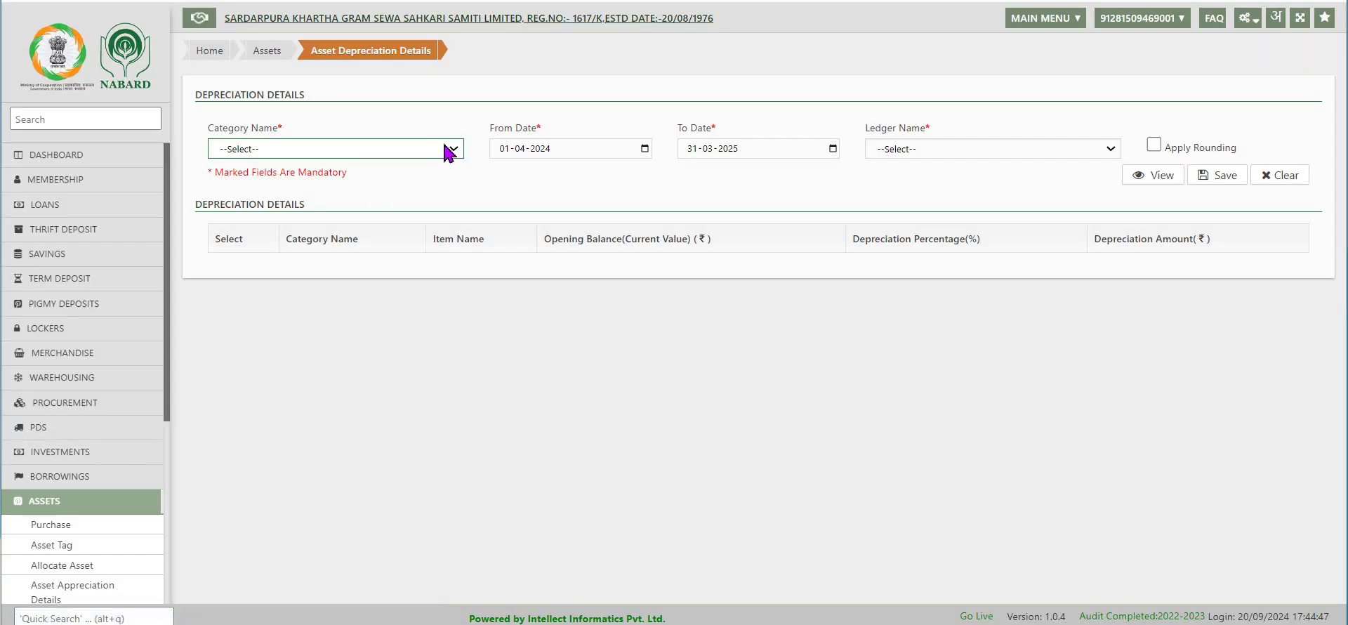
pyautogui.click(450, 149)
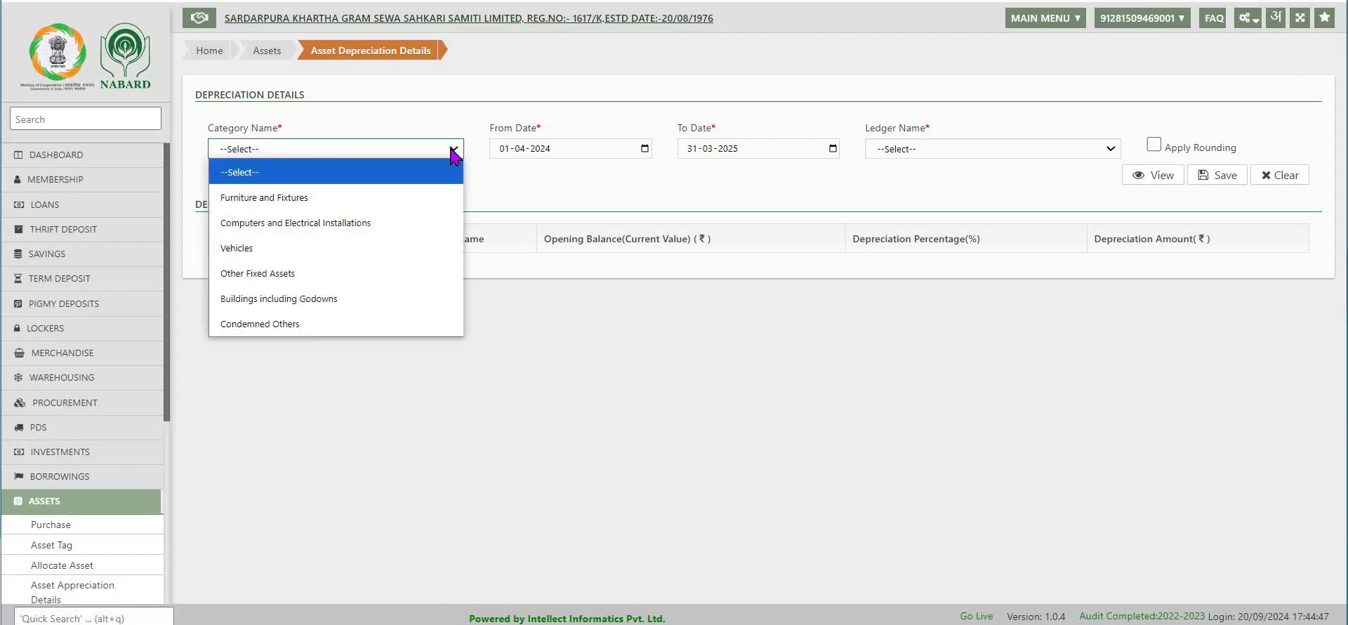
pyautogui.click(368, 199)
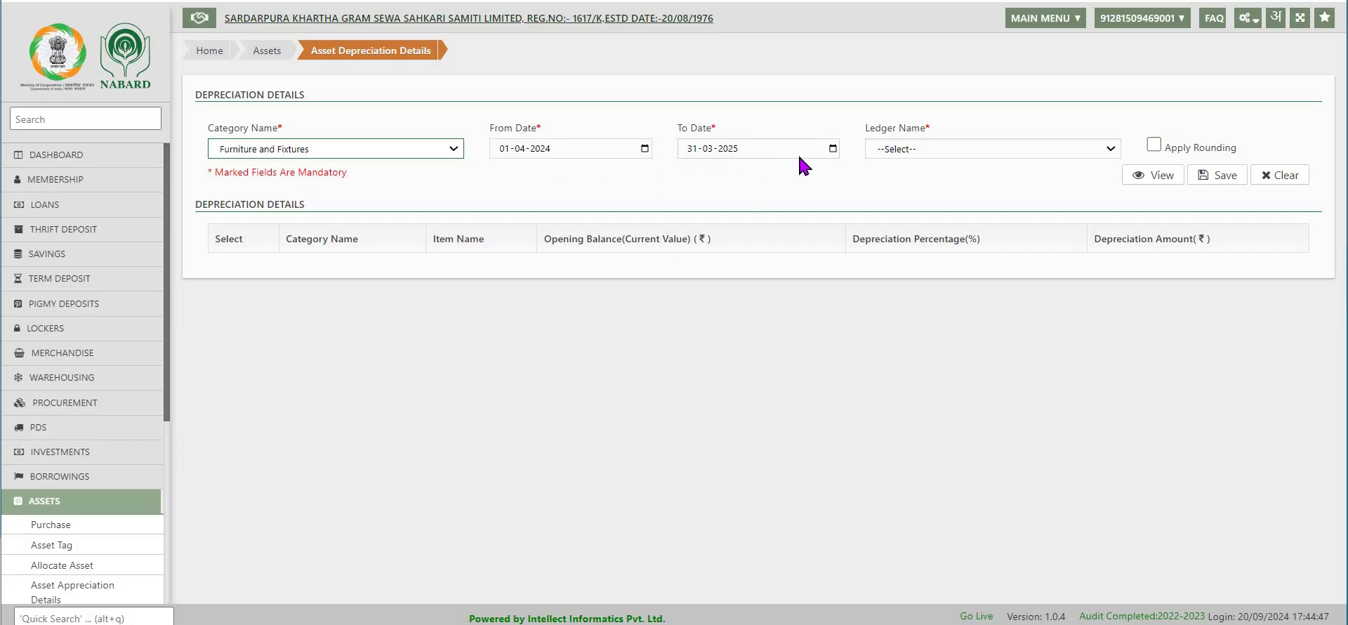
pyautogui.click(1111, 150)
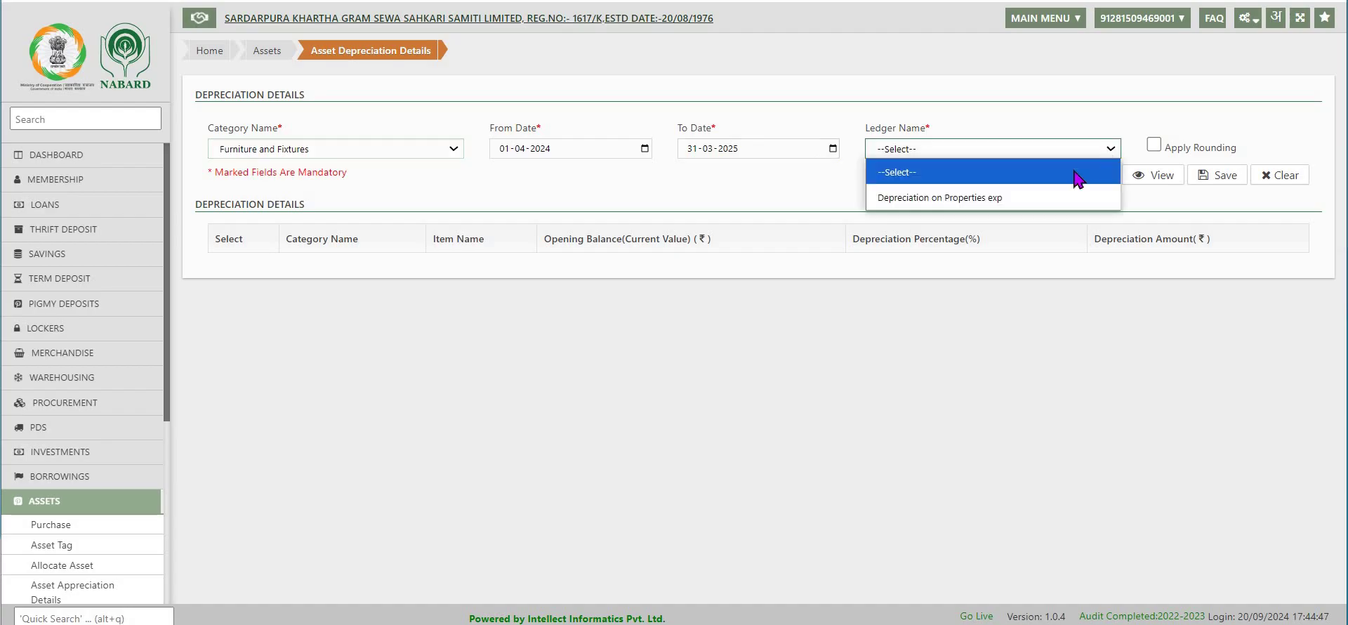
pyautogui.click(1003, 196)
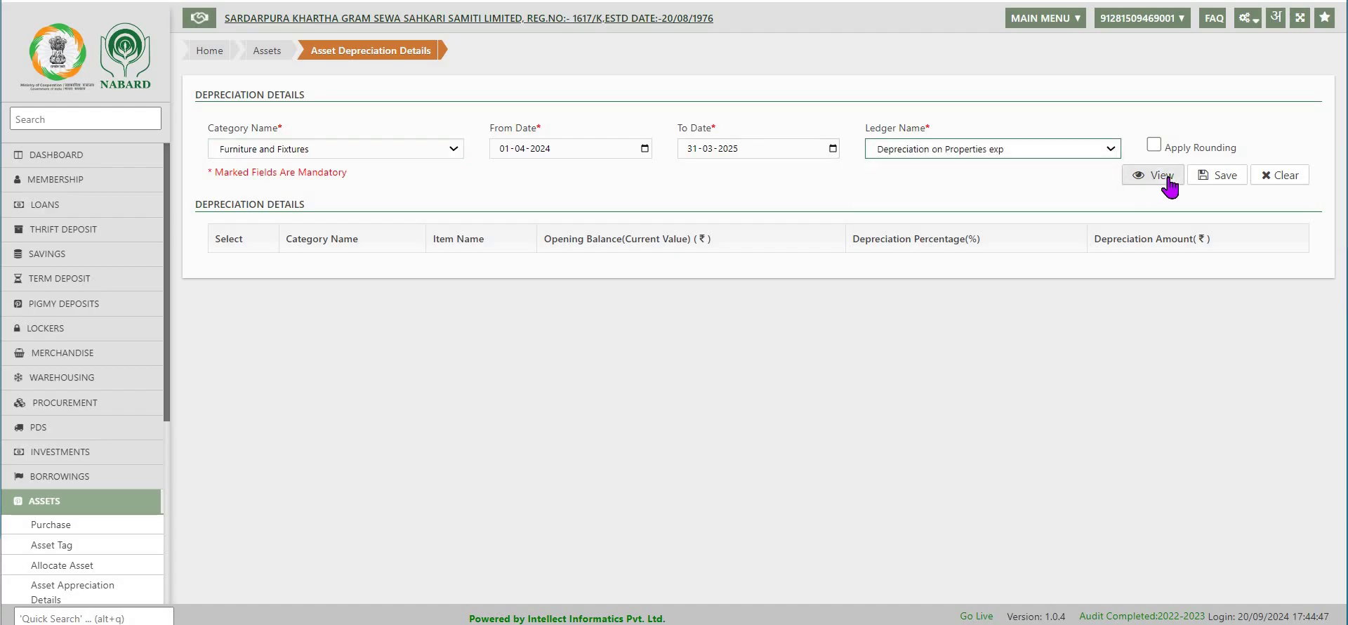
pyautogui.click(1153, 145)
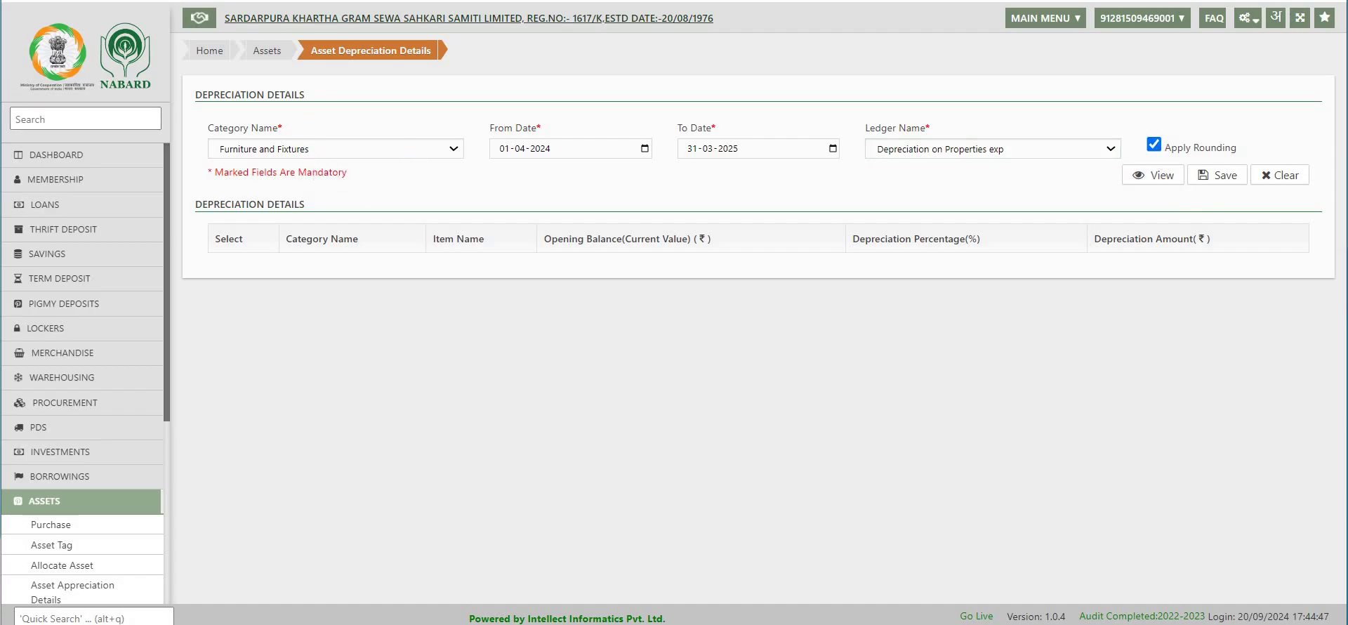
# - Display the depreciation details of the Furniture and Fixtures items
pyautogui.click(397, 149)
pyautogui.click(309, 198)
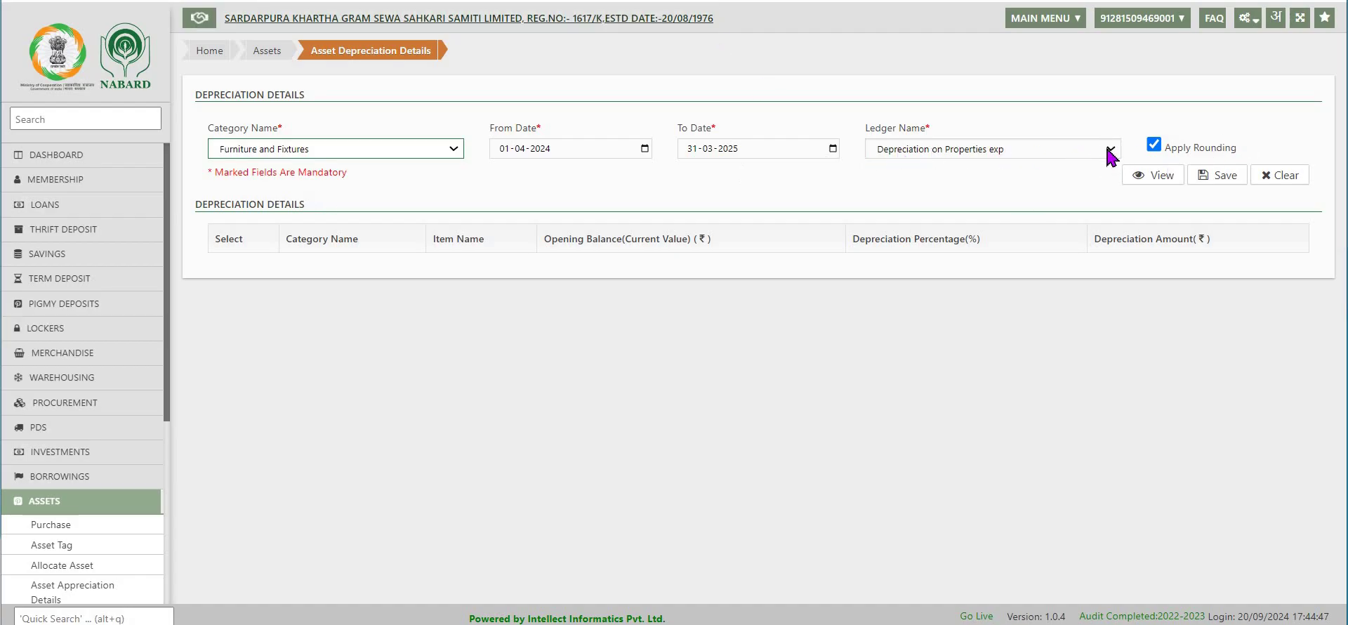
pyautogui.click(1163, 180)
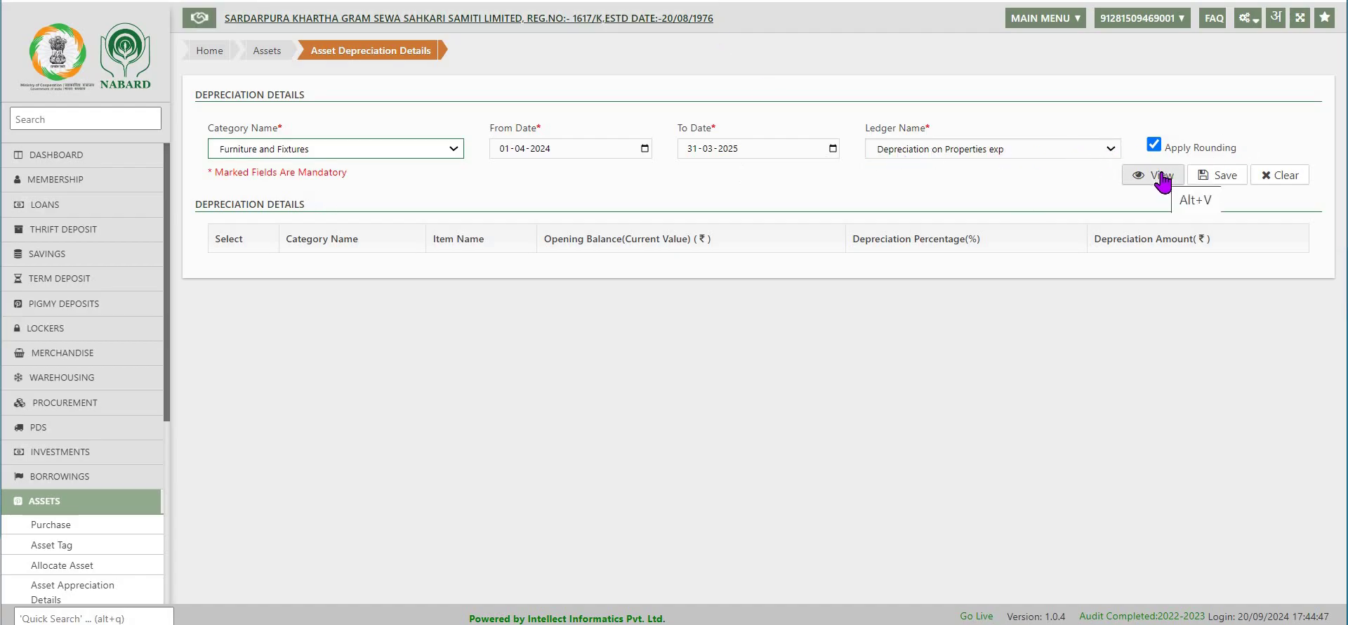
pyautogui.click(1163, 180)
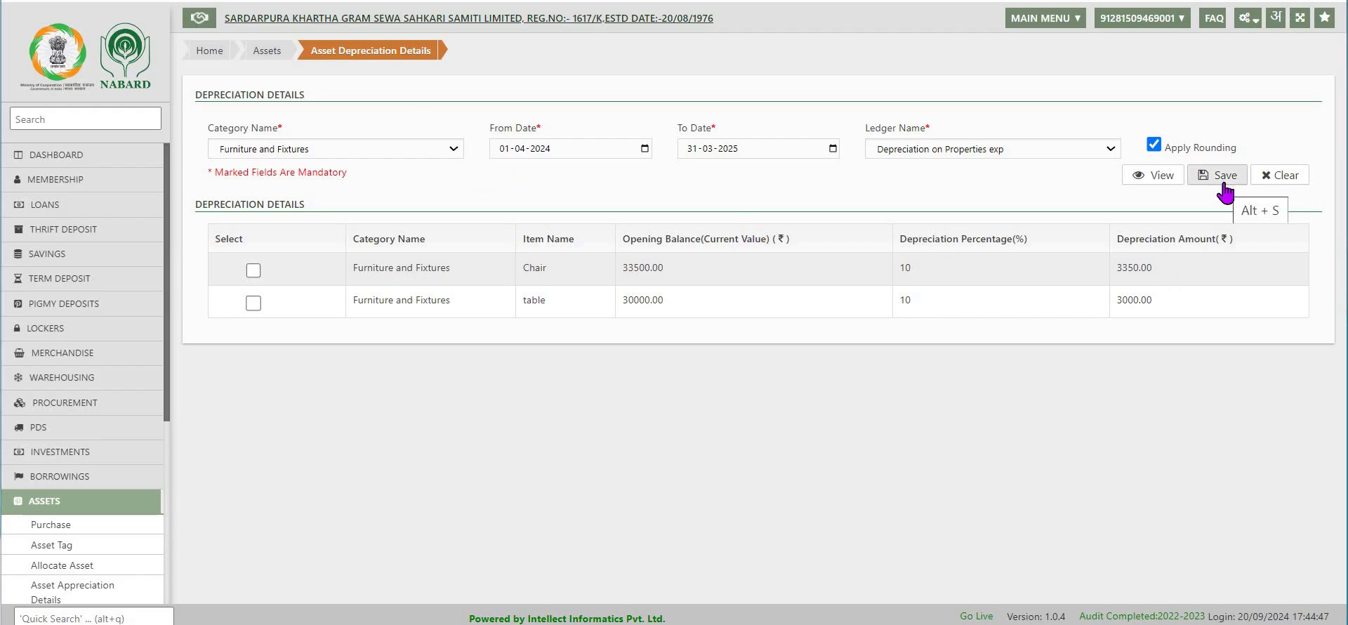
pyautogui.click(1293, 179)
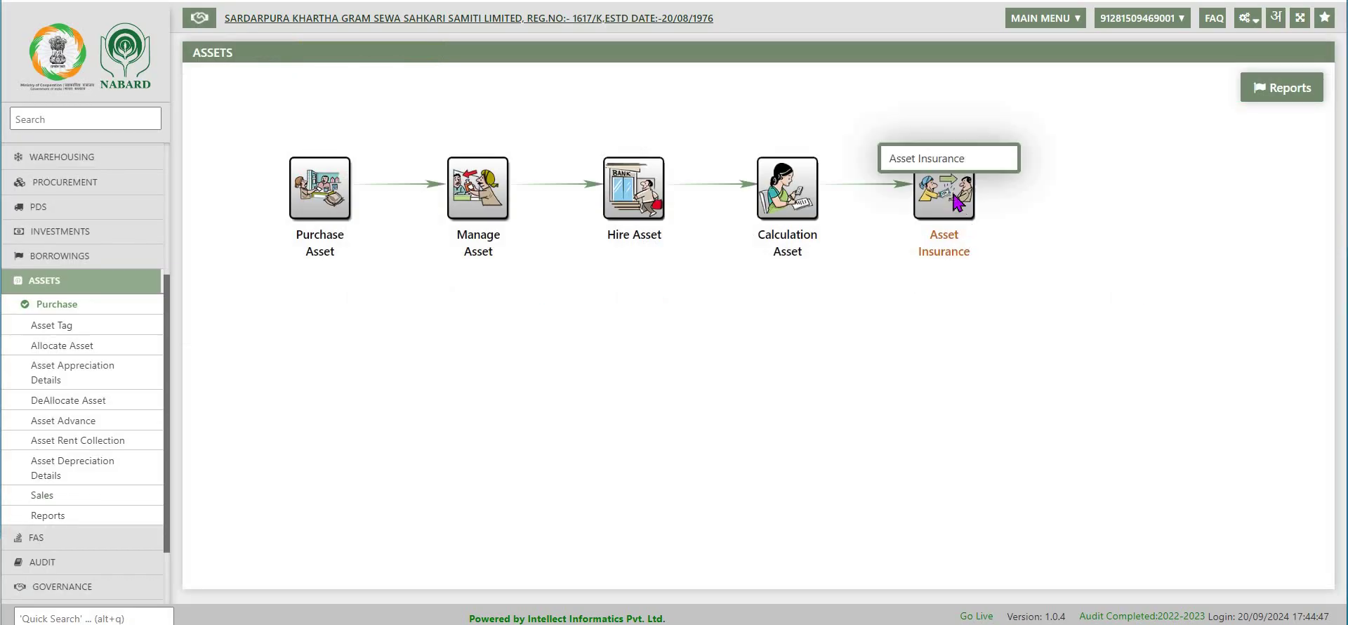
# - Visit the Asset Insurance entry in the Assets workflow and open the asset Reports page
pyautogui.click(923, 164)
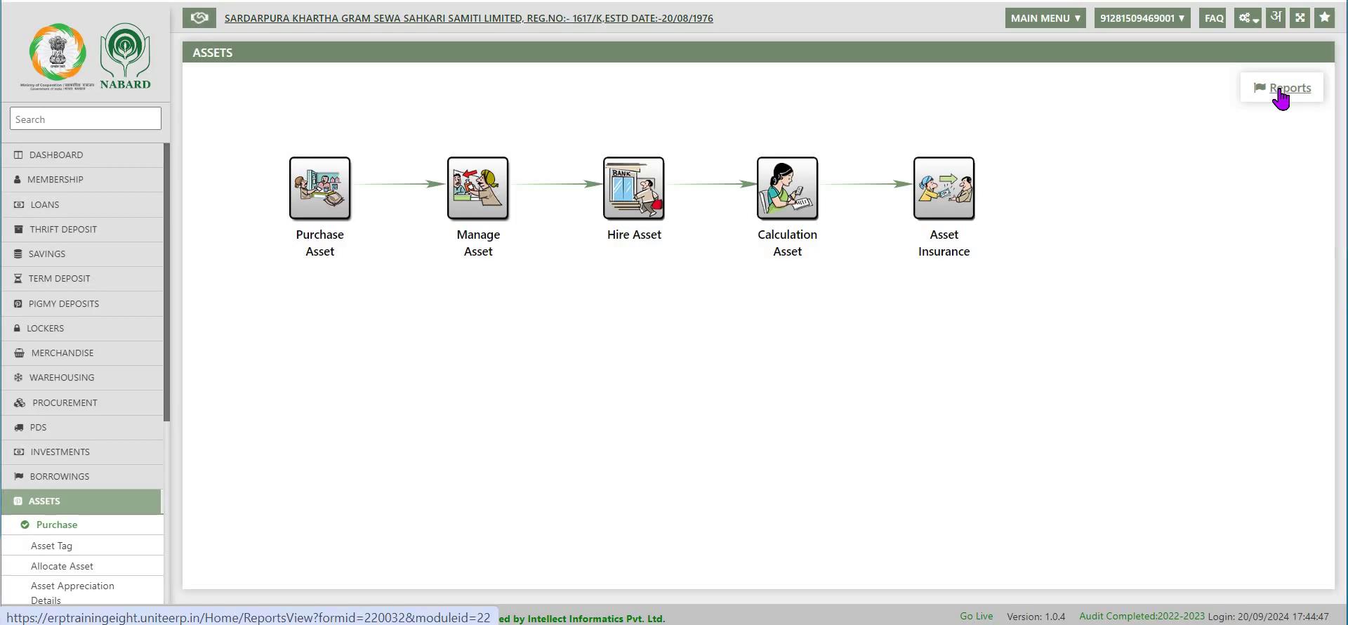
pyautogui.click(1282, 99)
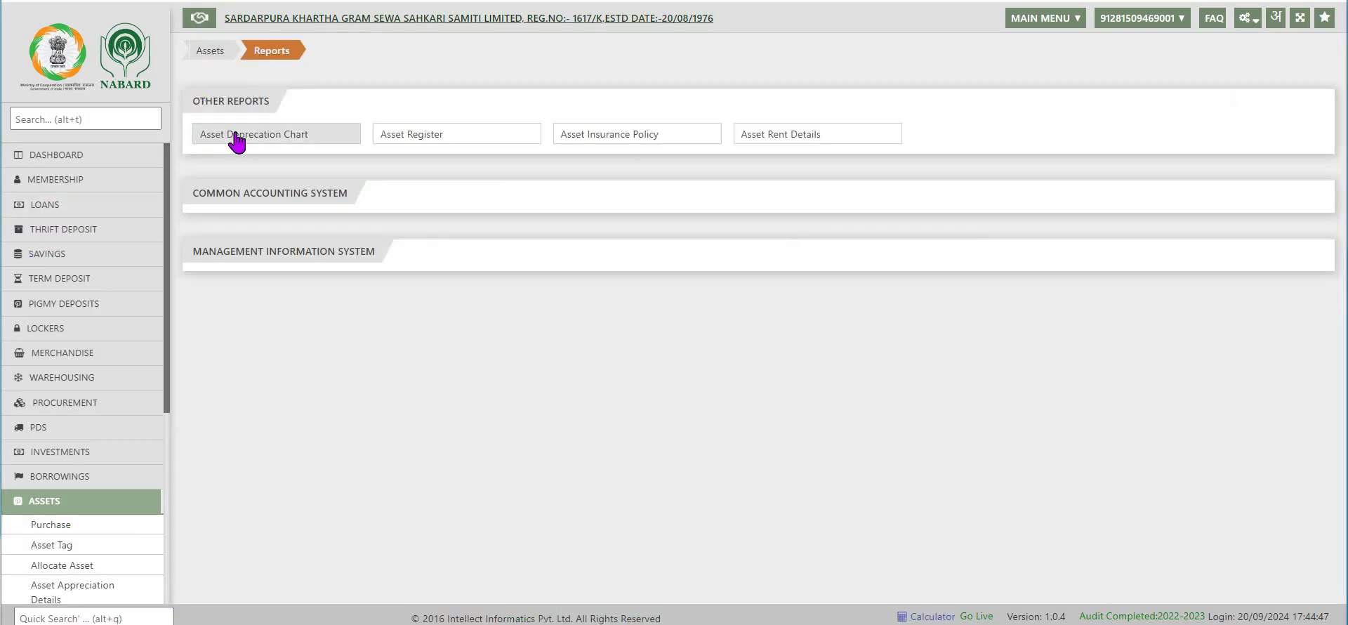